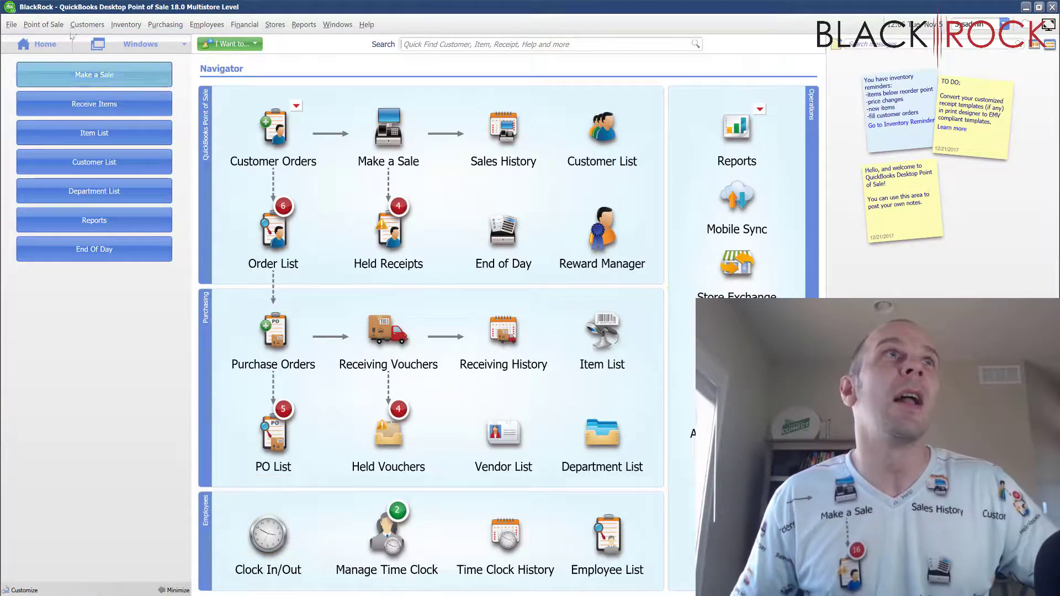
Step: Open the Pricing page of Company Preferences, which lists the four markdown price levels
left_click(18, 26)
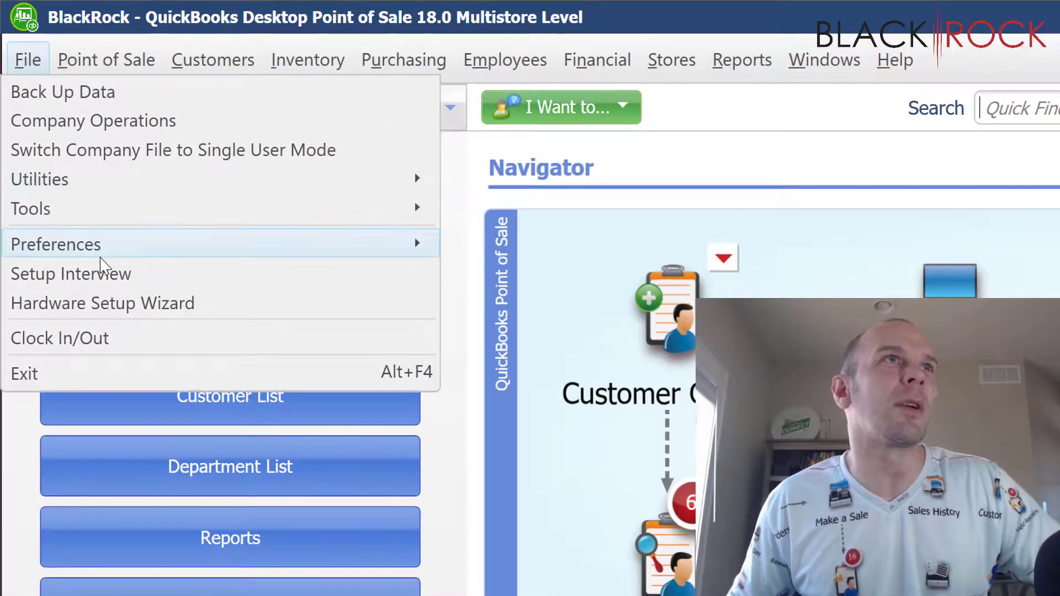
mouse_move(420, 244)
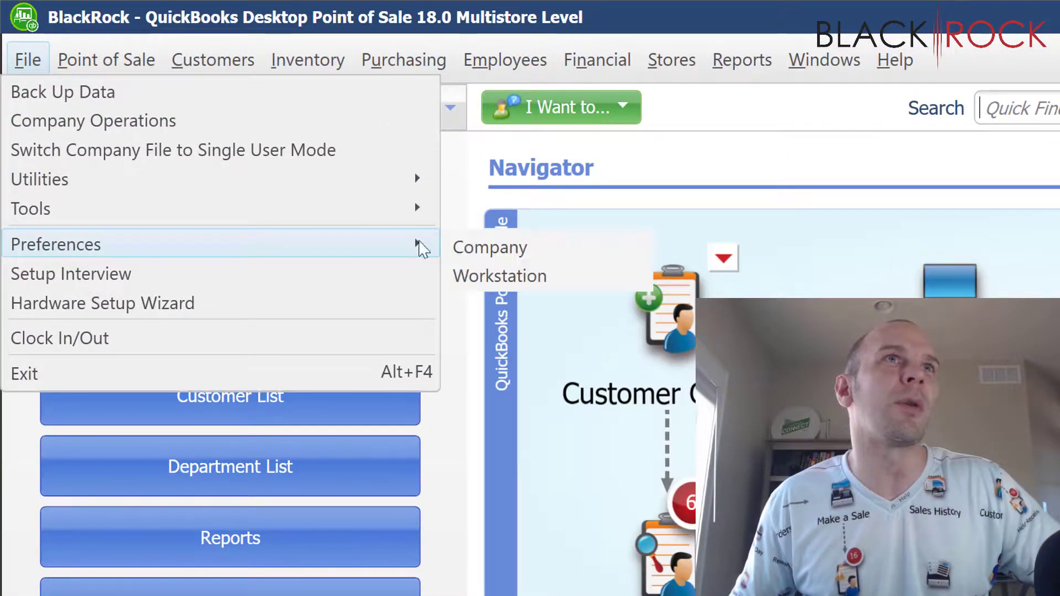
left_click(508, 247)
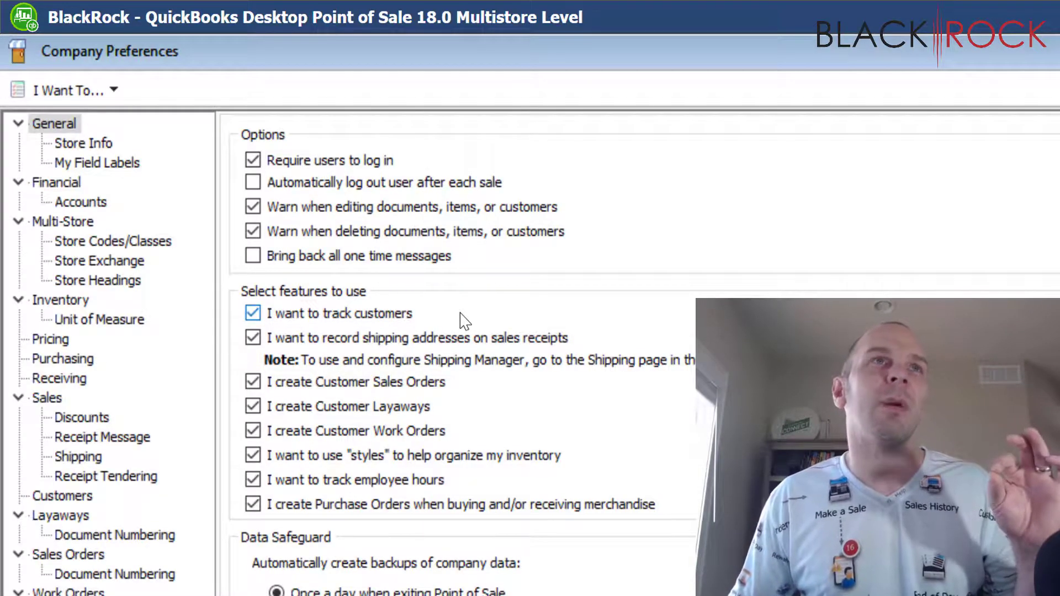
left_click(51, 341)
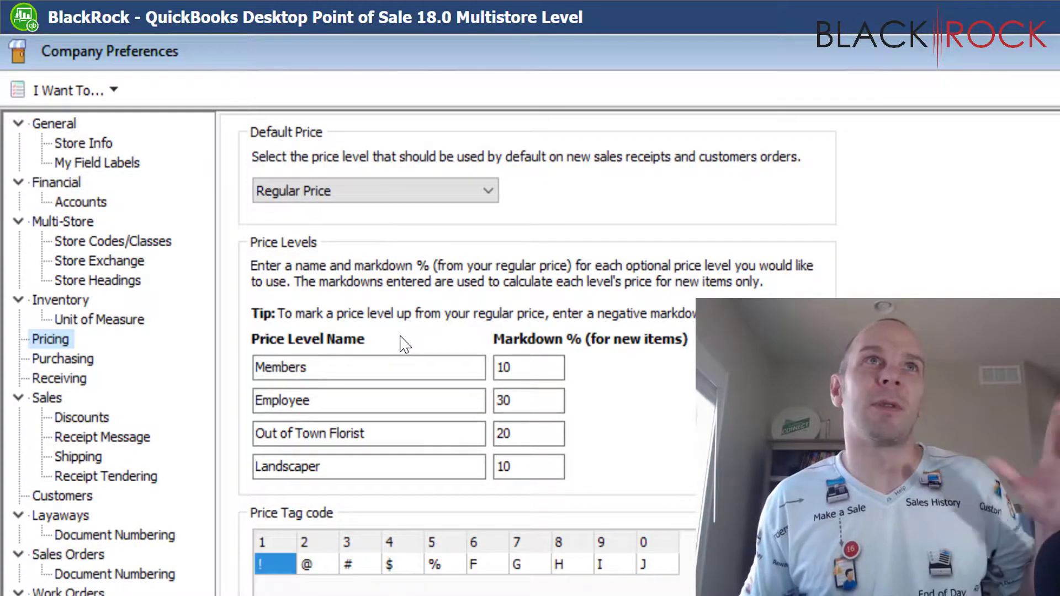
left_click(329, 366)
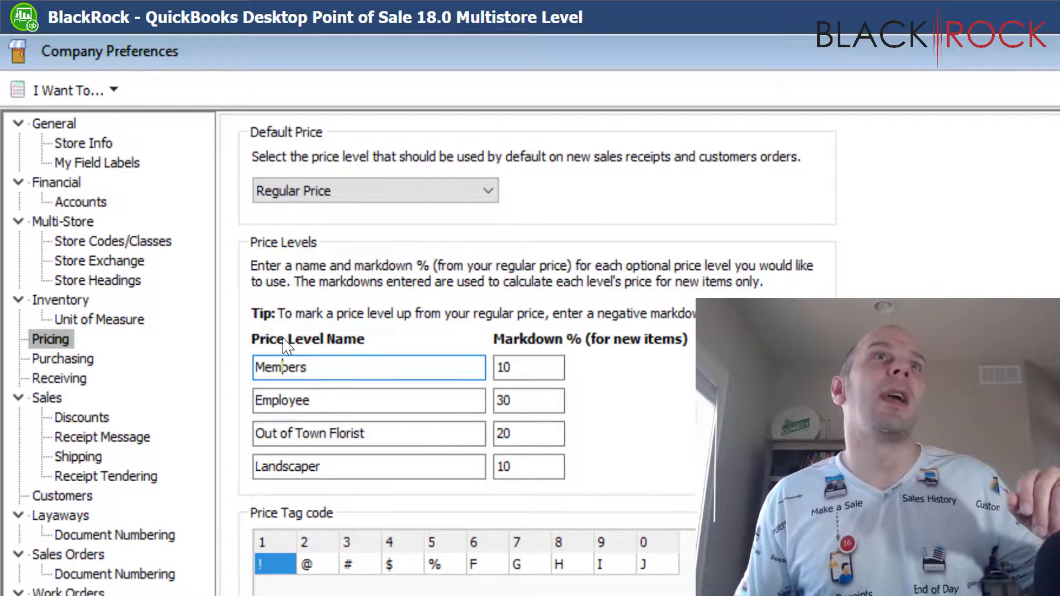
left_click(521, 366)
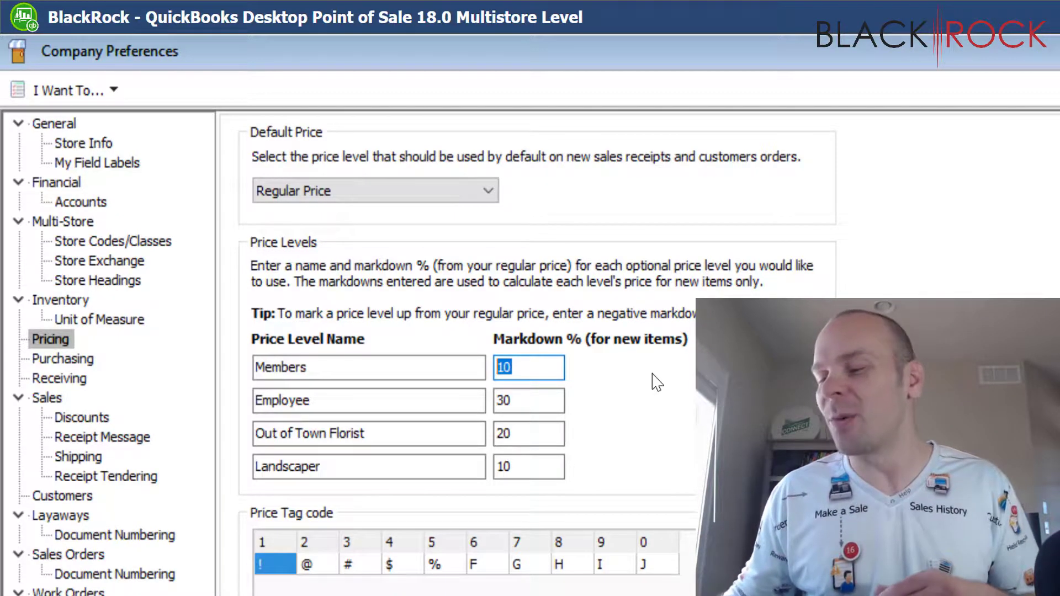
Step: Enter 15 as the Members markdown percentage
type("15")
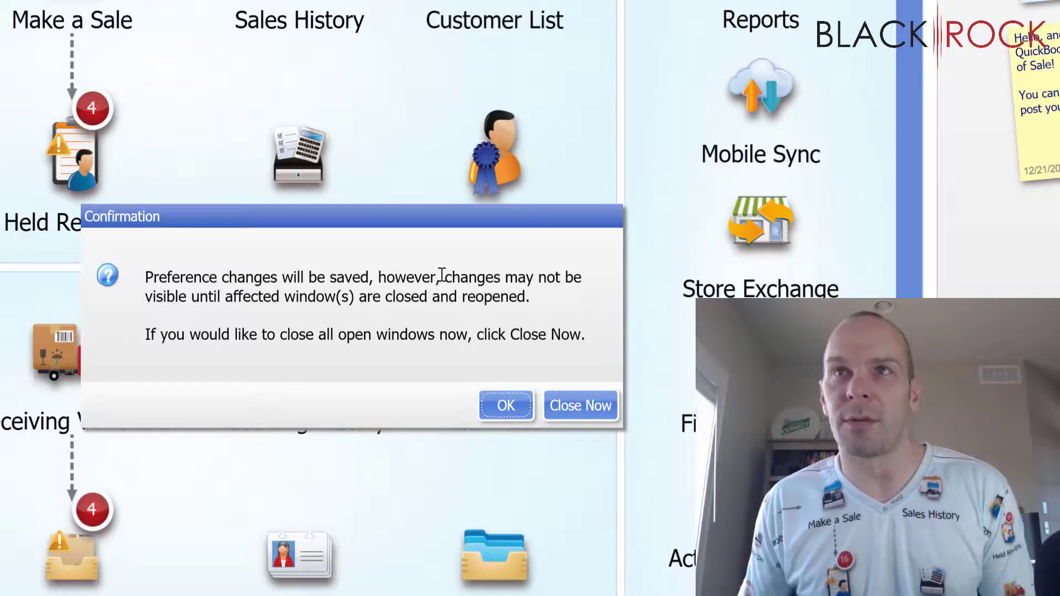
Step: Close all open windows, then start a new item price change in Price Manager
left_click(566, 411)
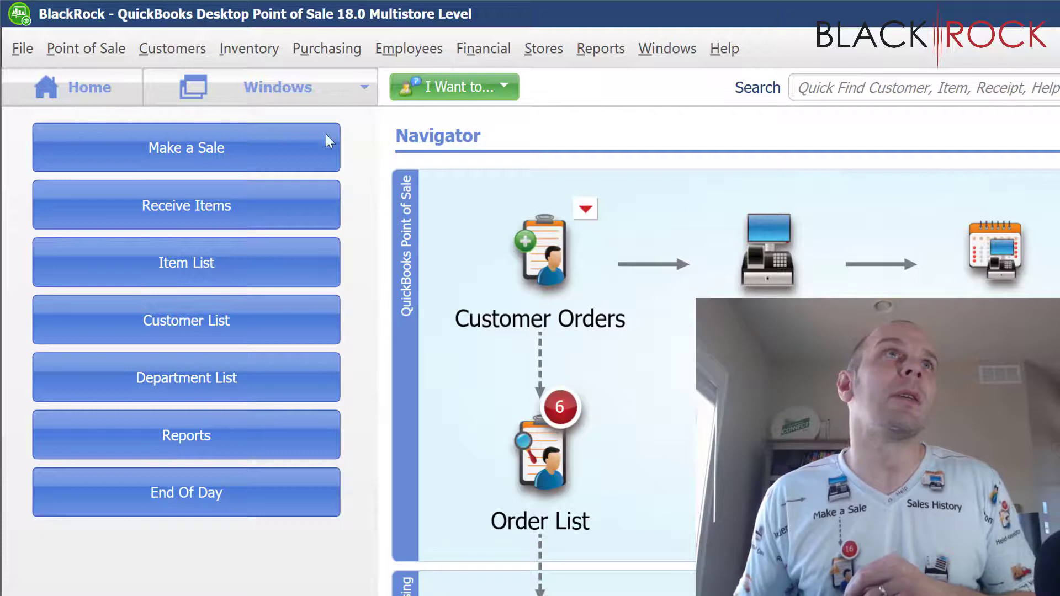
left_click(267, 51)
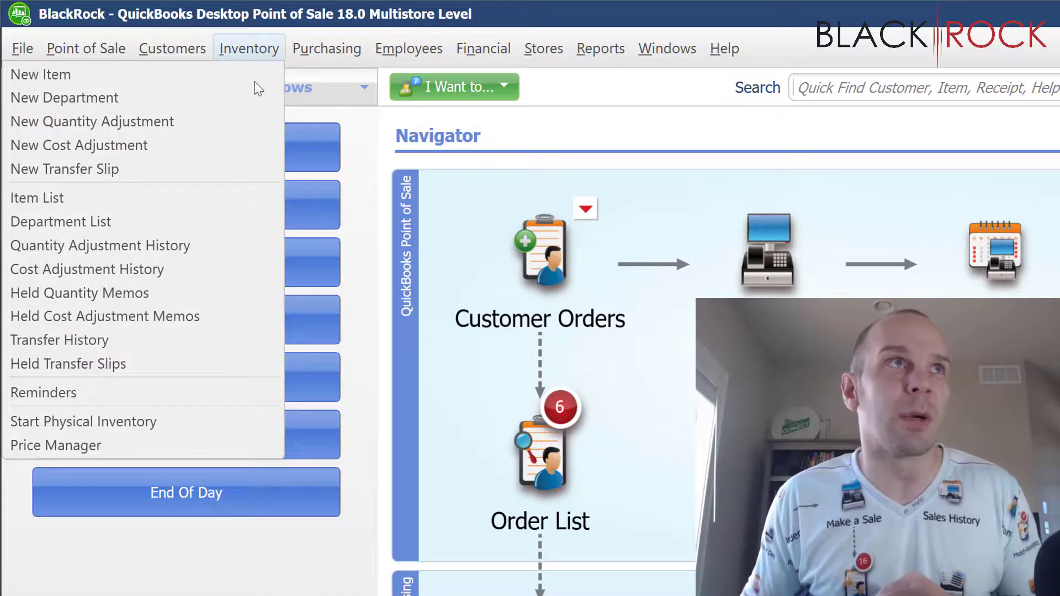
left_click(174, 443)
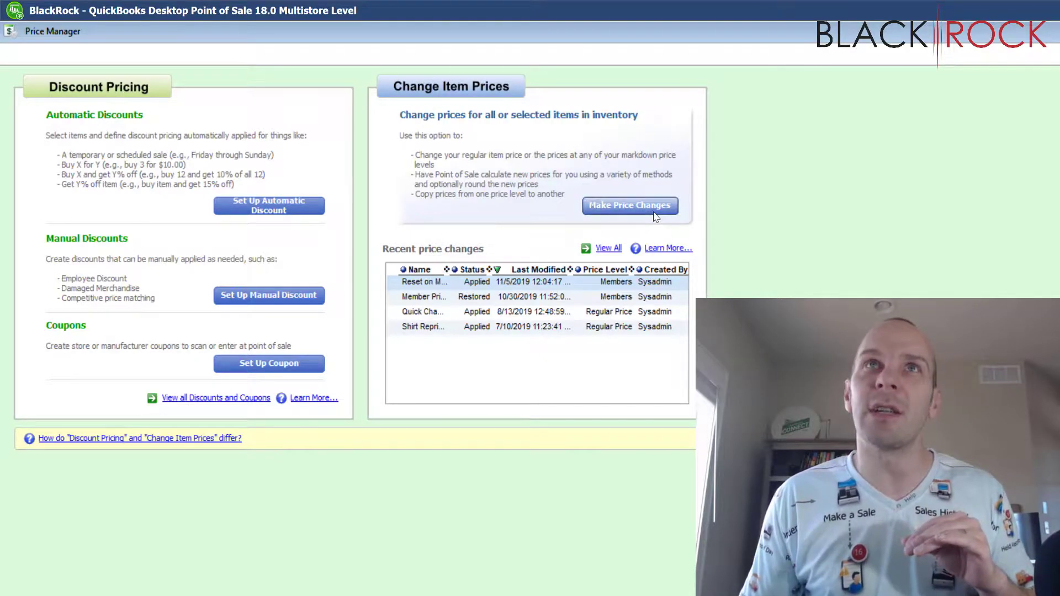
left_click(630, 206)
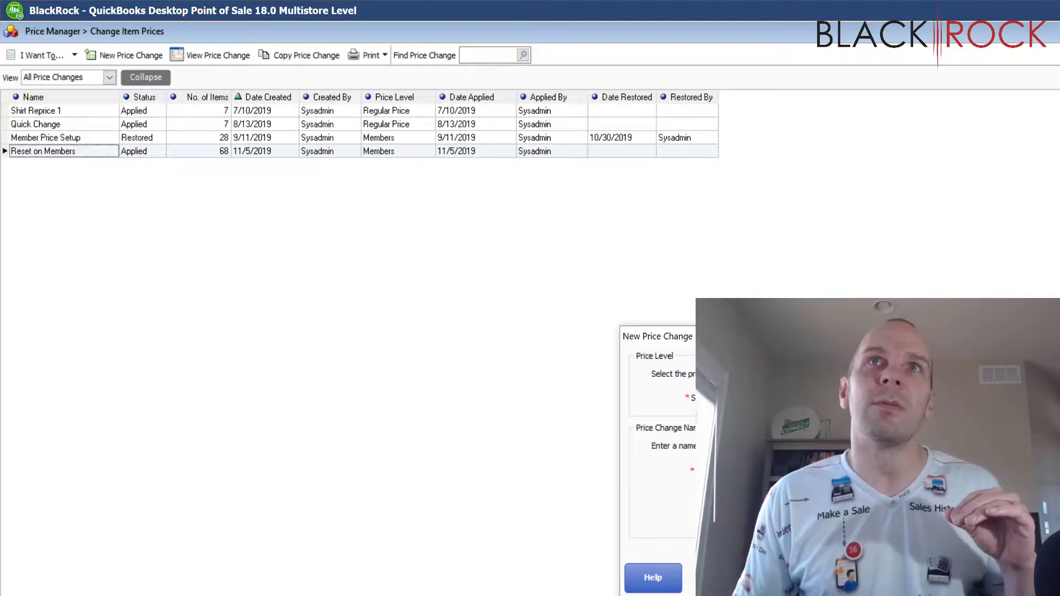
Step: Target the Members price level, name the change 'Set 15 on Members', and continue
left_click(326, 165)
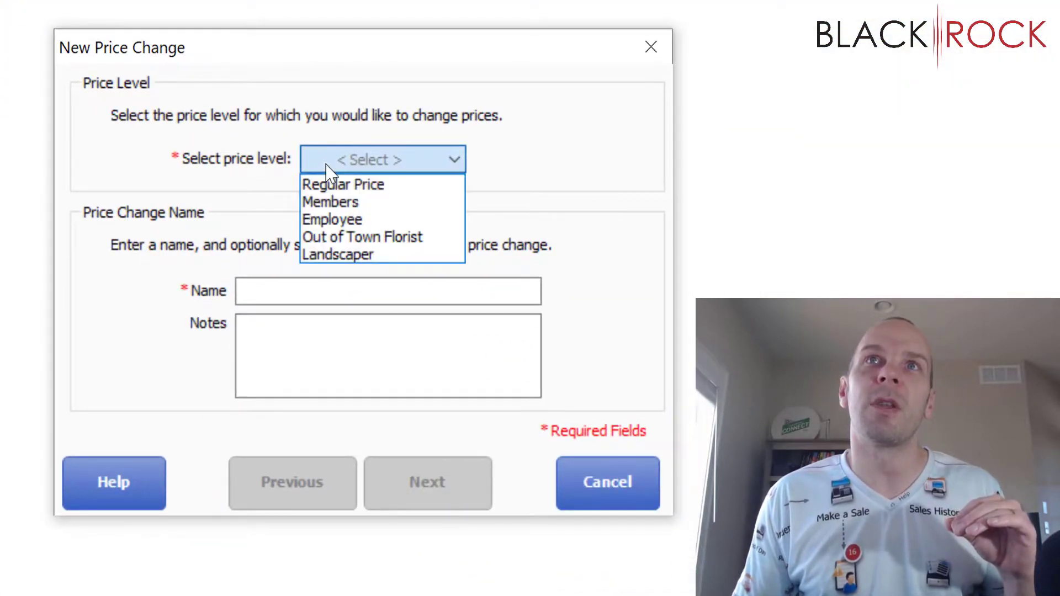
left_click(356, 203)
left_click(319, 290)
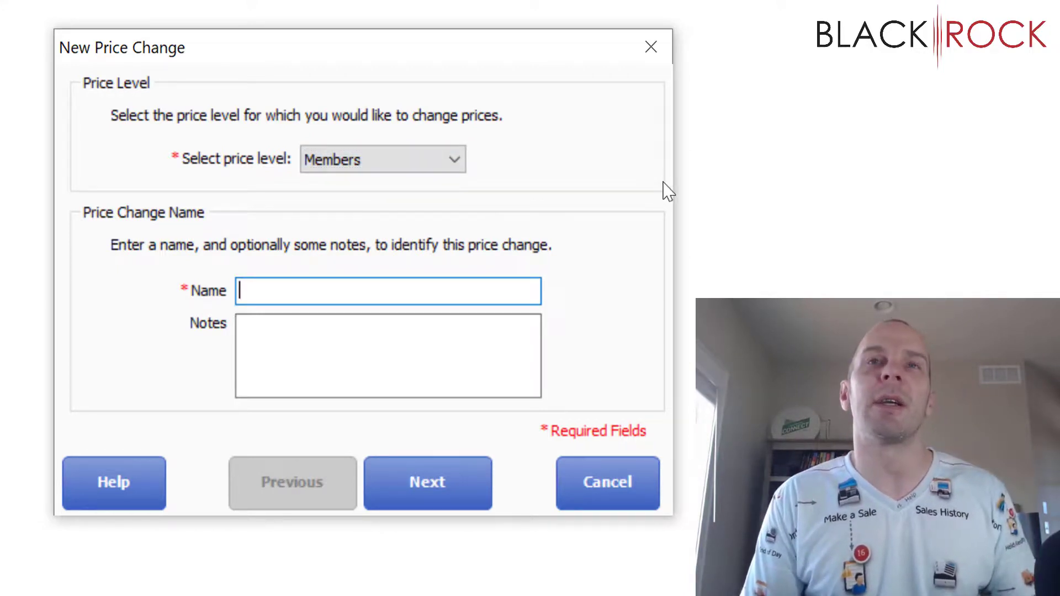
type("et ")
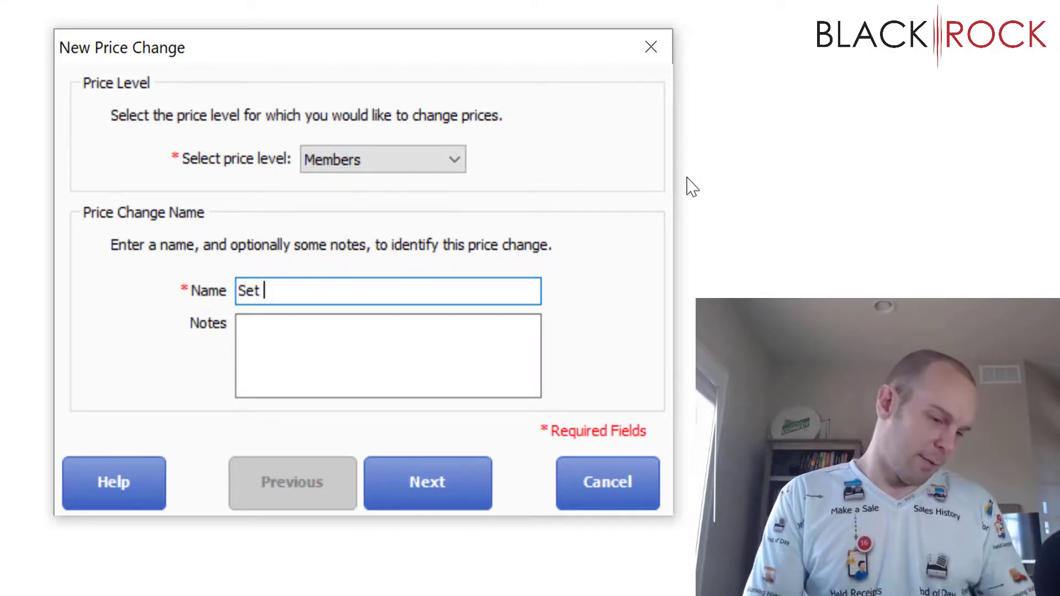
type("15 on Members")
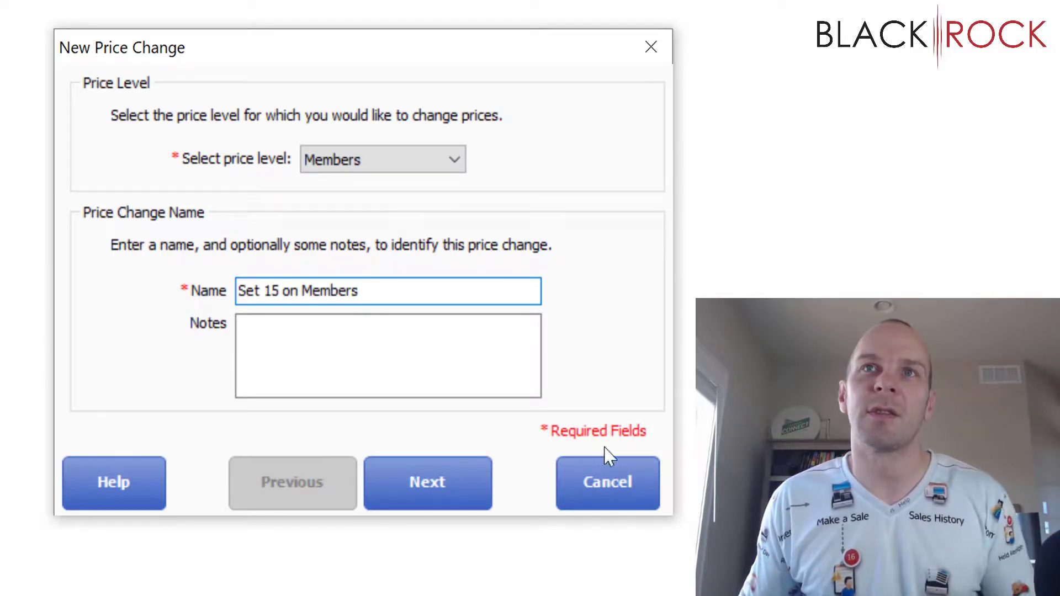
left_click(439, 475)
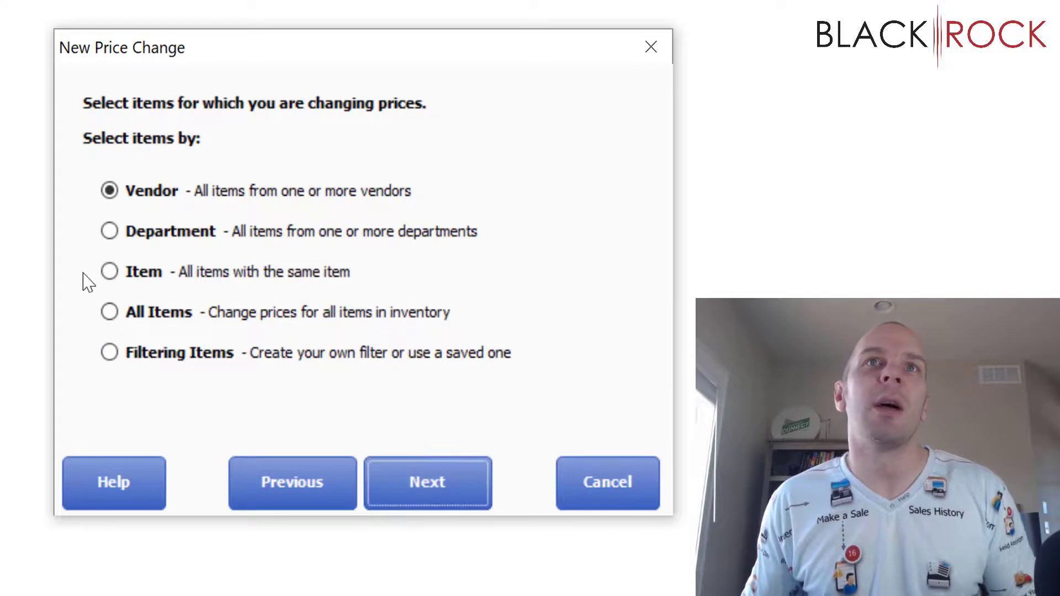
Step: Choose All Items for the price change and continue to the formula
left_click(107, 315)
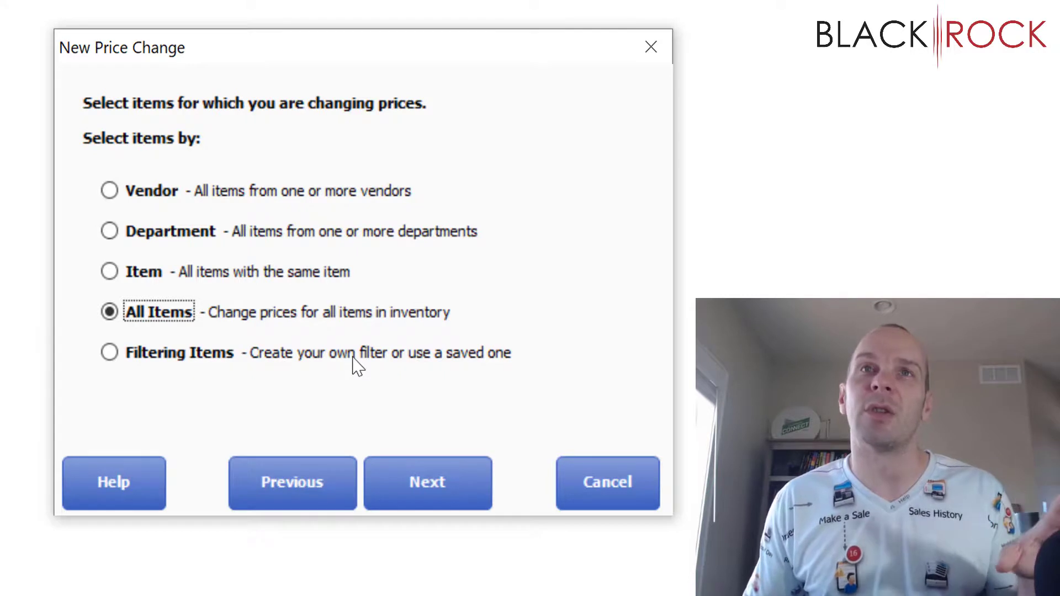
left_click(407, 478)
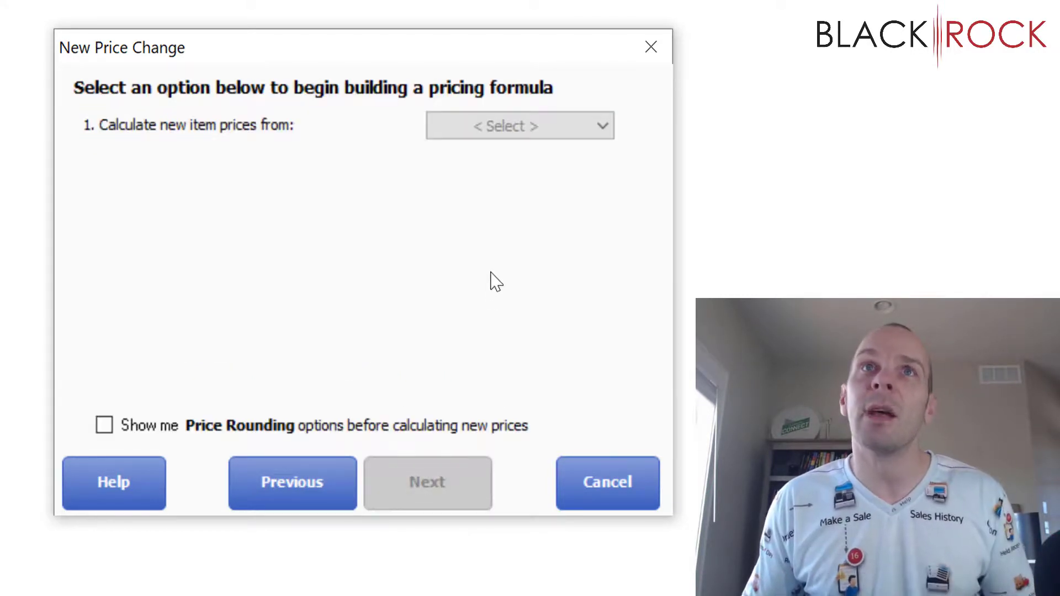
Step: Build the formula from Price, Regular Price level, Multiplying by 0.85
left_click(503, 130)
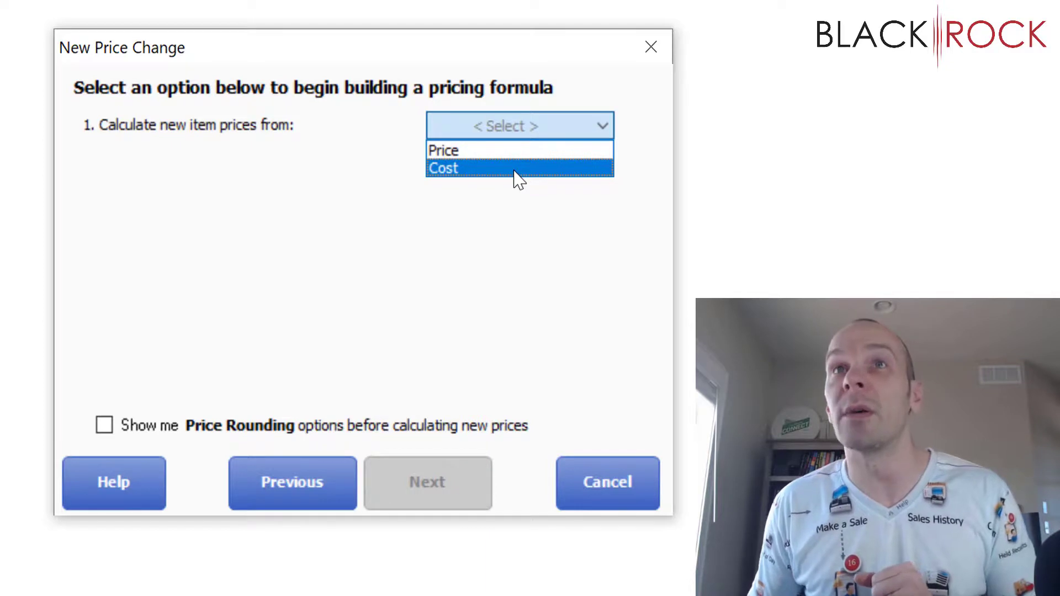
key("Up")
key("Return")
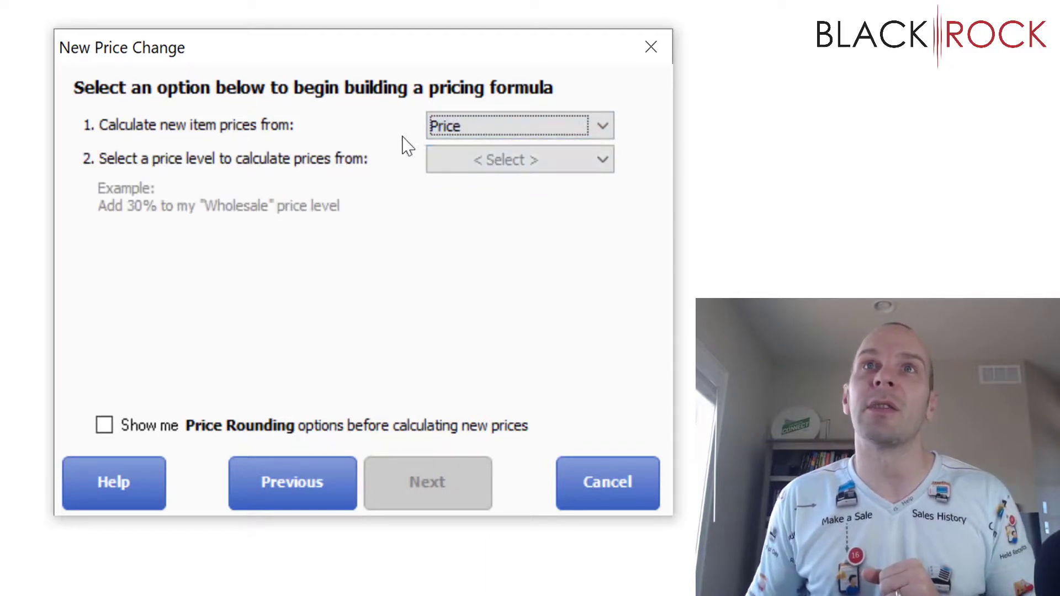
left_click(522, 164)
left_click(517, 182)
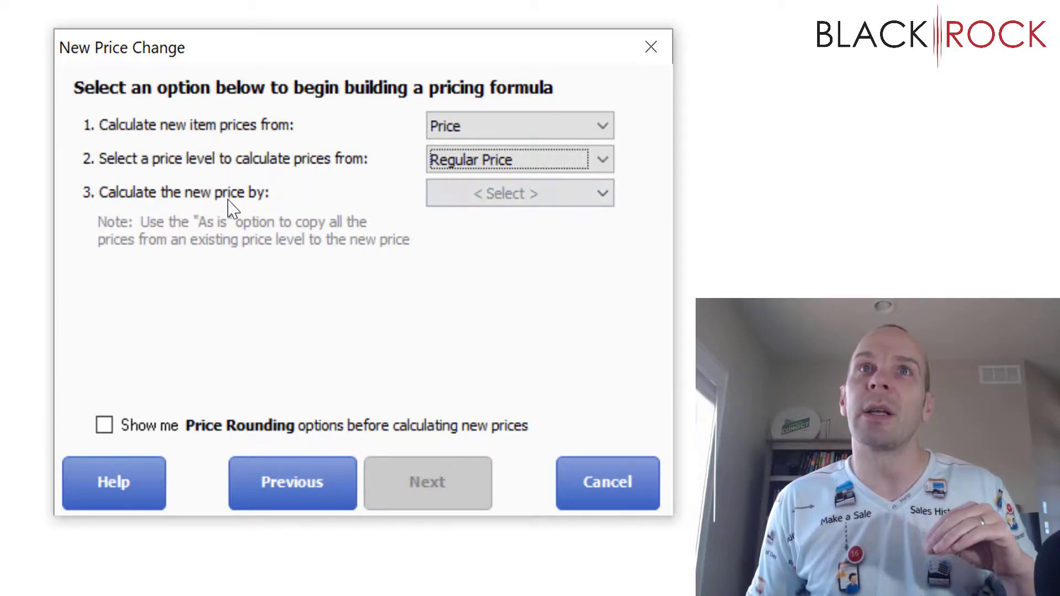
left_click(475, 203)
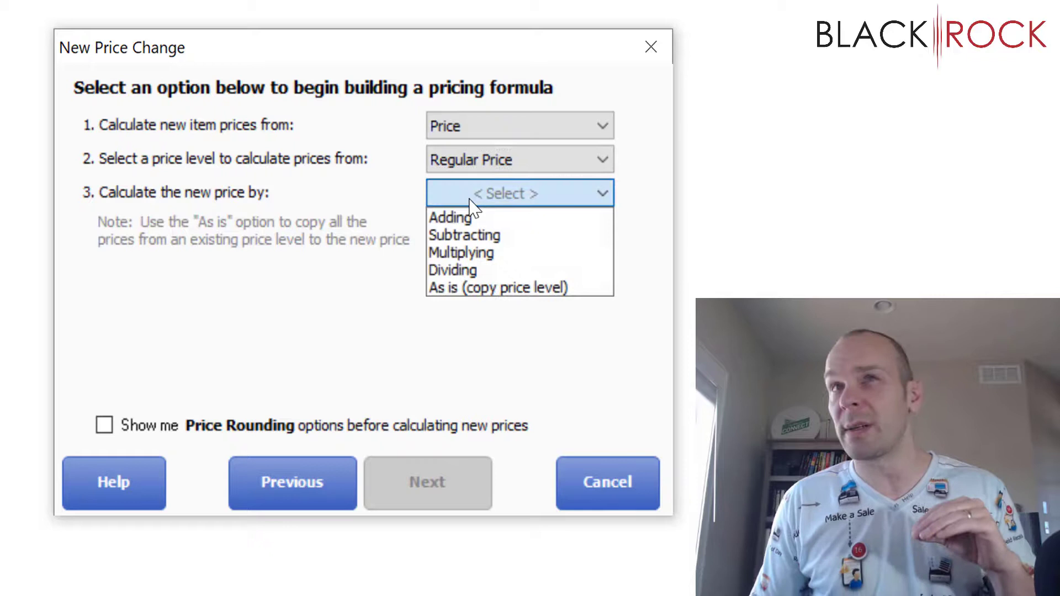
left_click(507, 254)
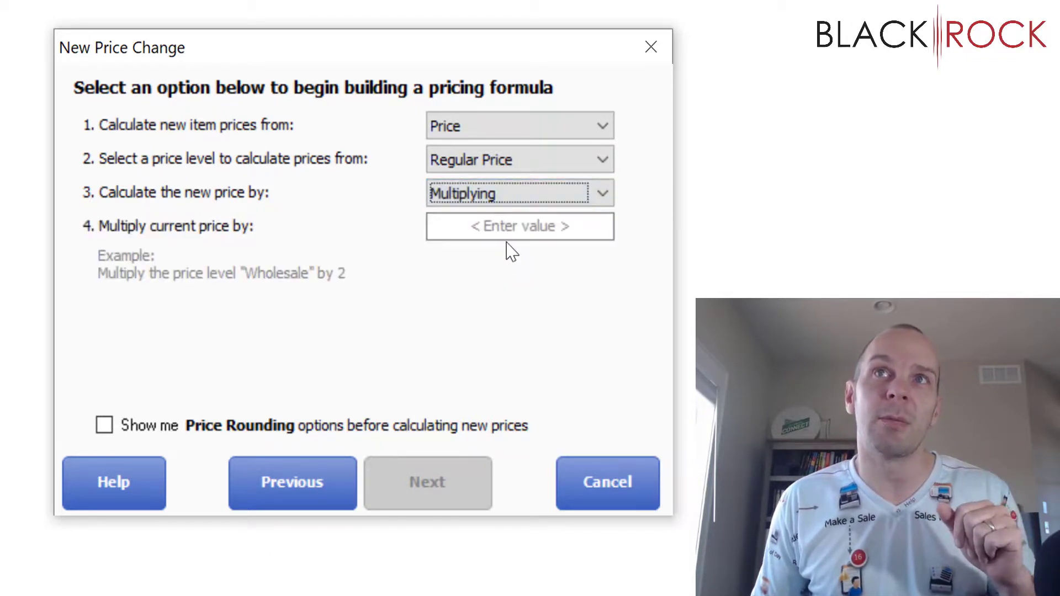
left_click(506, 226)
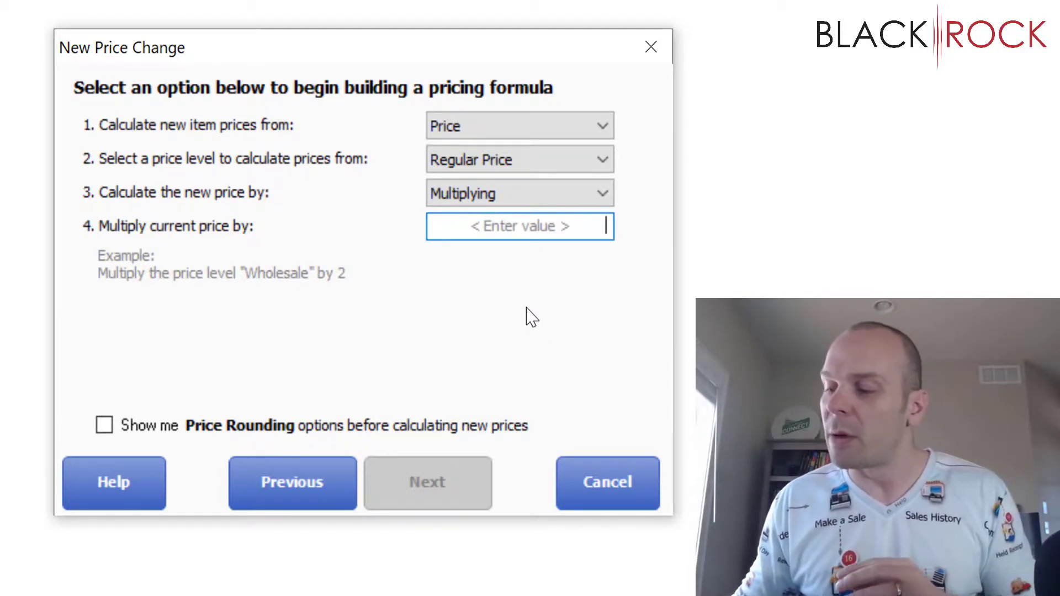
type("0.85")
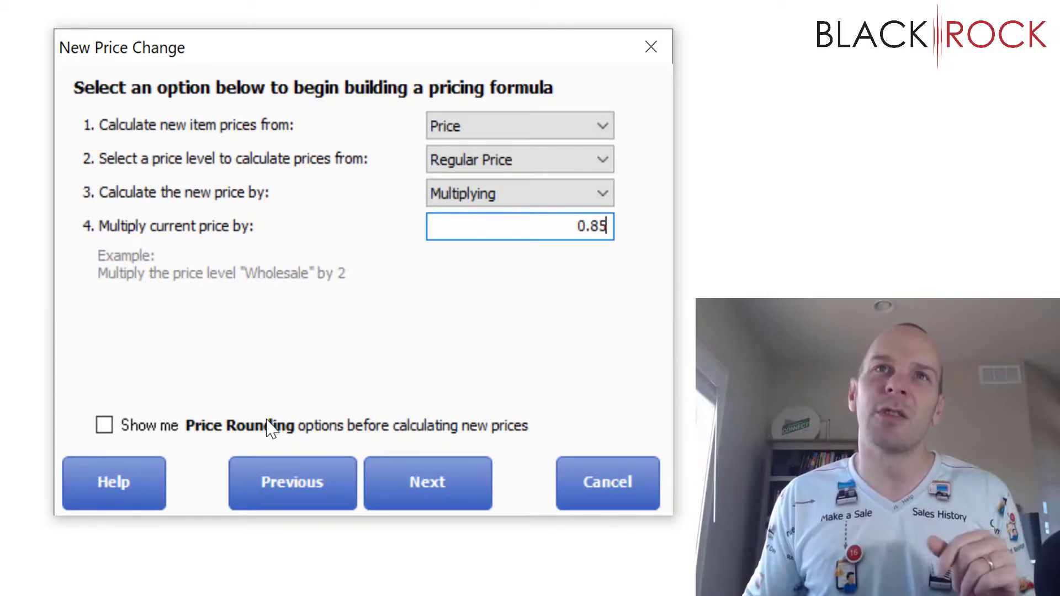
left_click(106, 428)
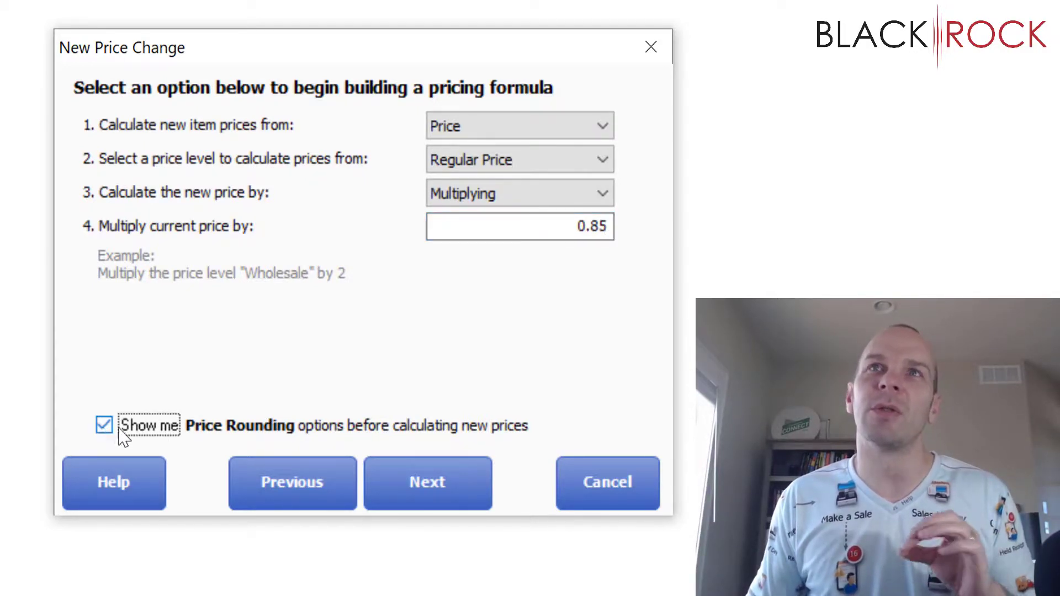
left_click(418, 500)
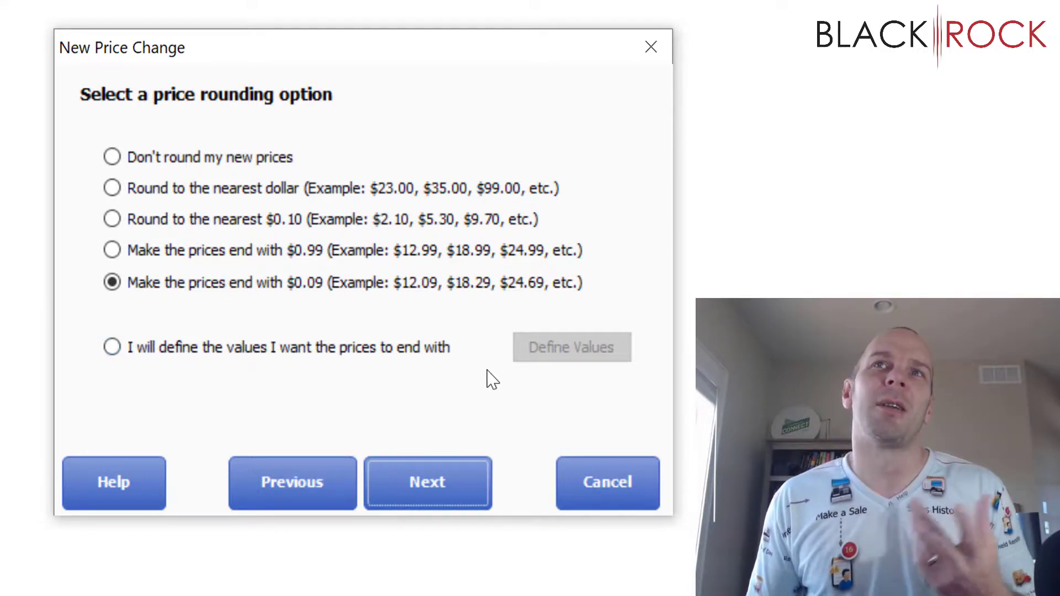
left_click(283, 490)
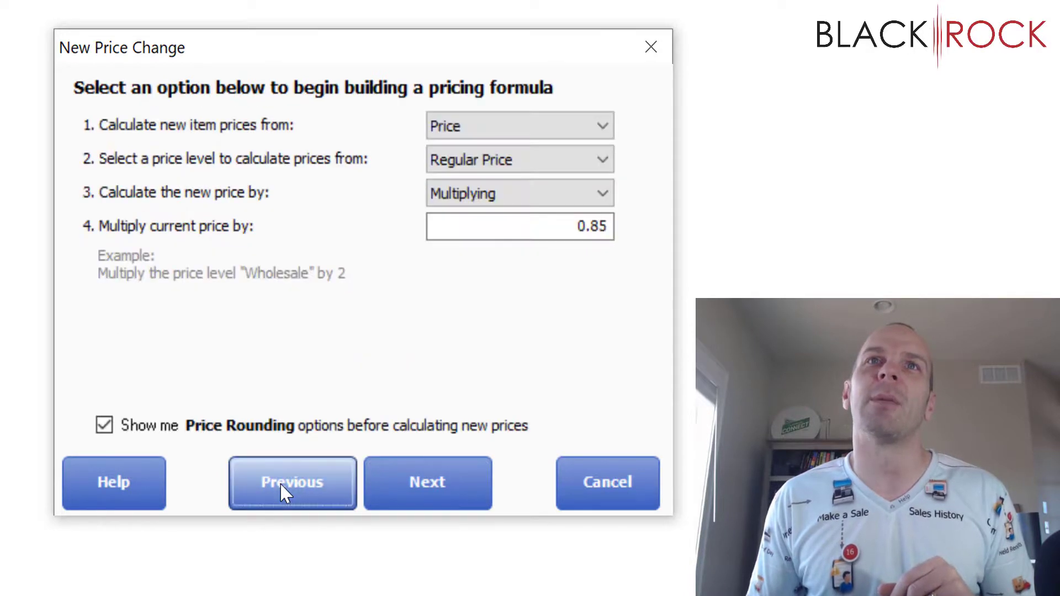
left_click(104, 426)
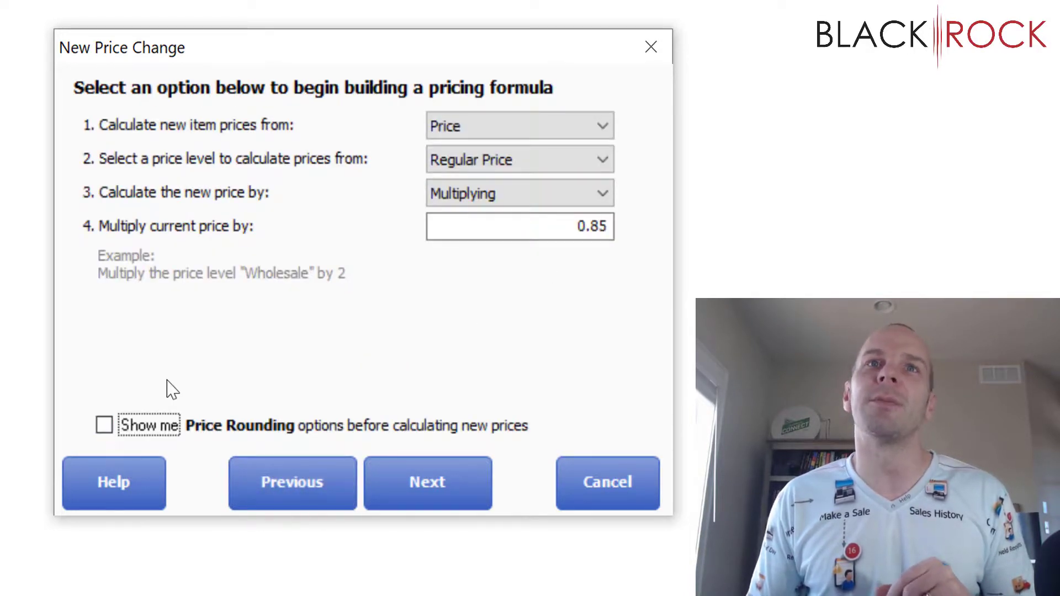
Step: Accept the 0.85 formula and calculate new Members prices, continuing past the zero-price warning
left_click(431, 483)
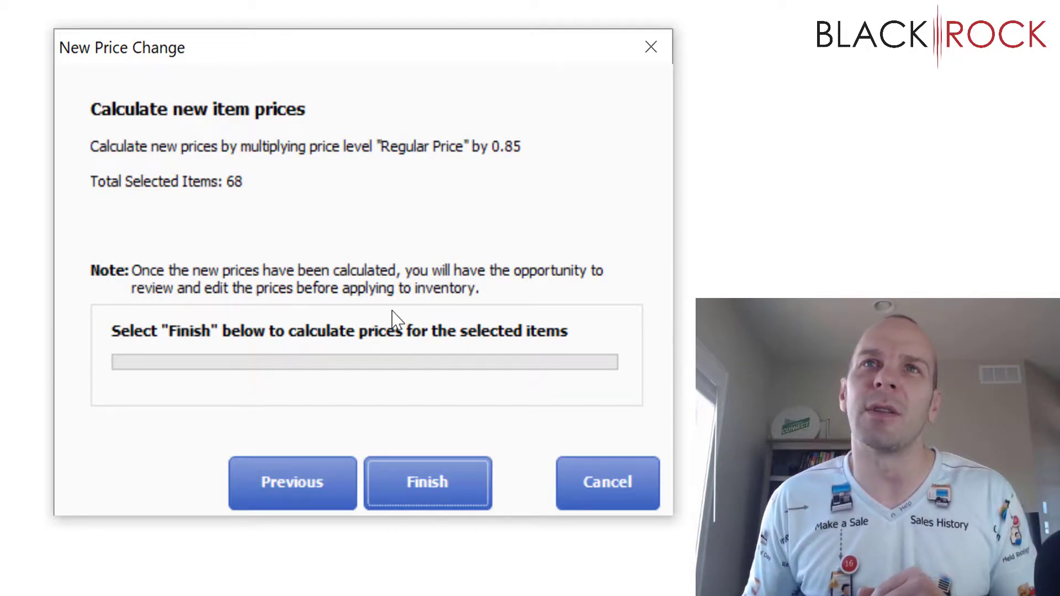
left_click(434, 485)
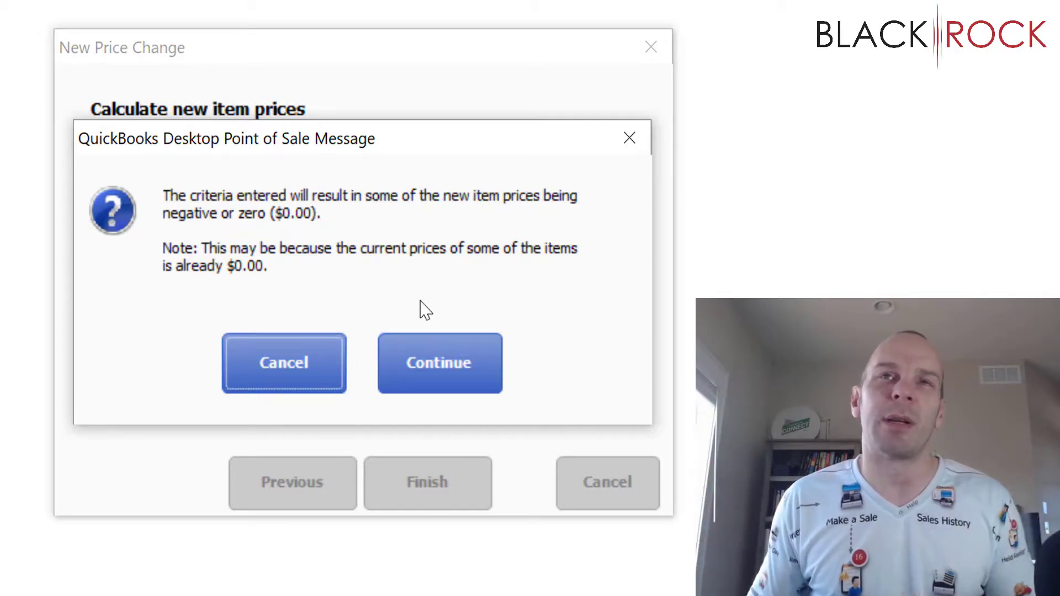
left_click(468, 376)
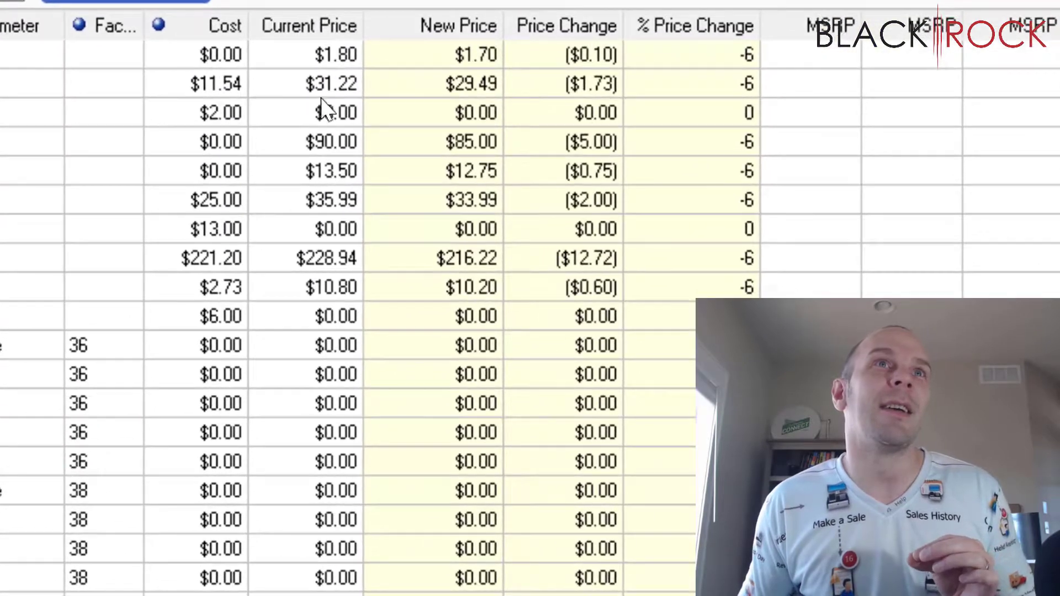
left_click(341, 198)
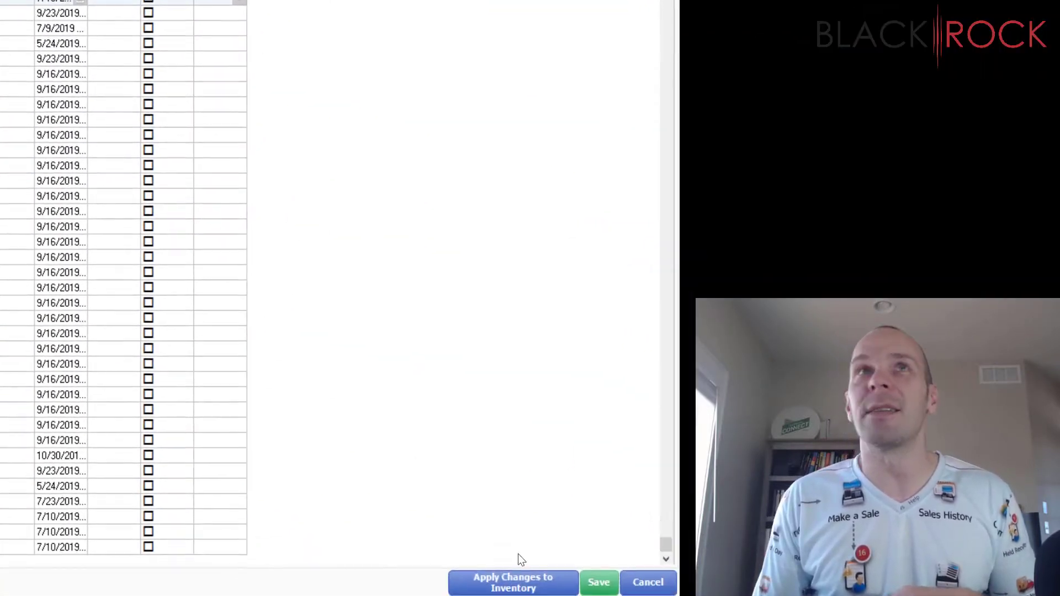
Step: Apply the 'Set 15 on Members' prices to inventory, confirm the warnings, and close Price Manager
left_click(511, 586)
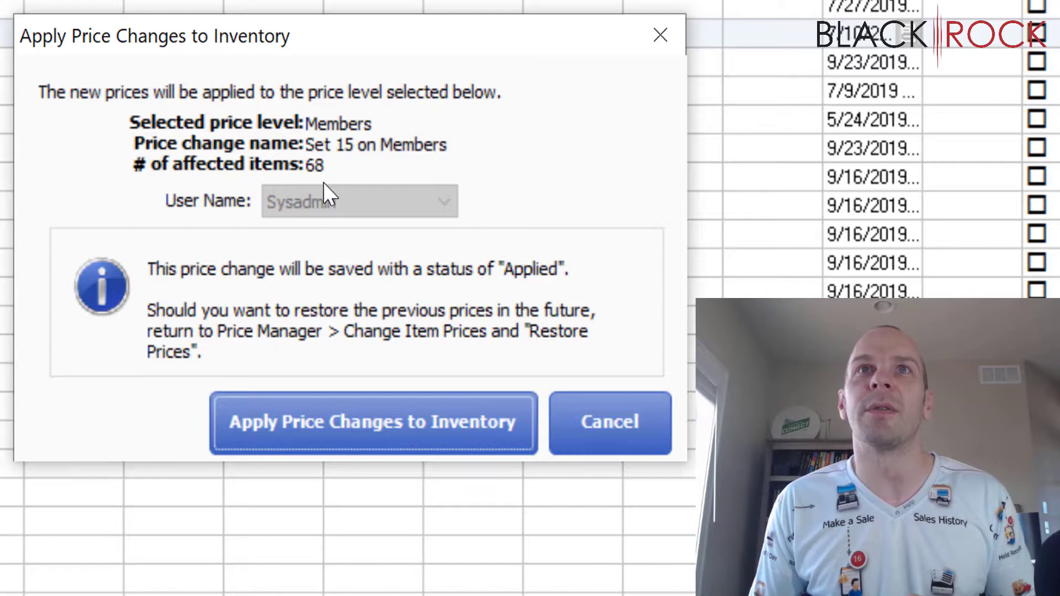
left_click(396, 414)
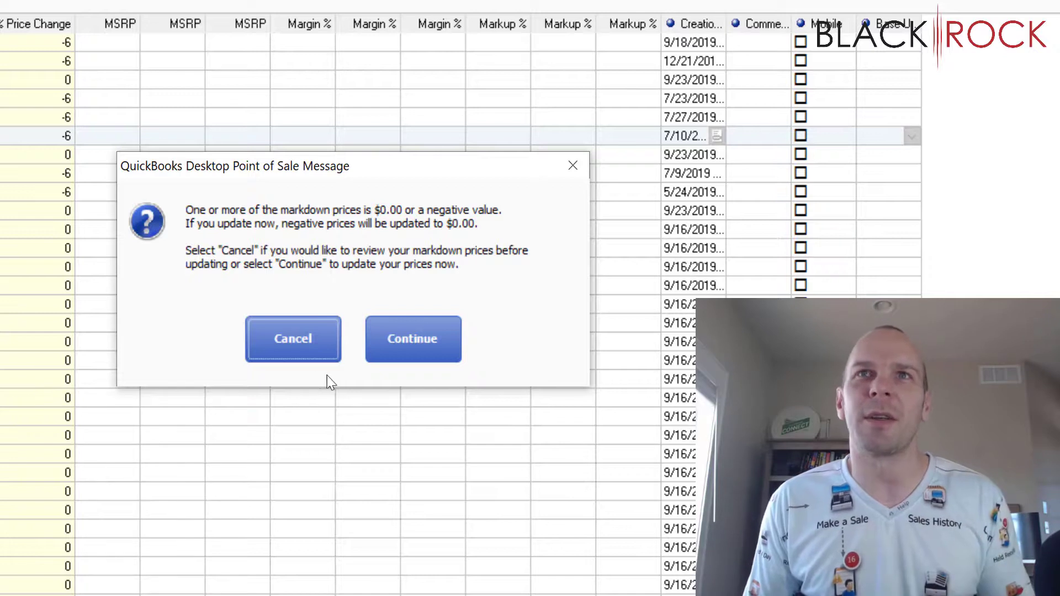
left_click(408, 347)
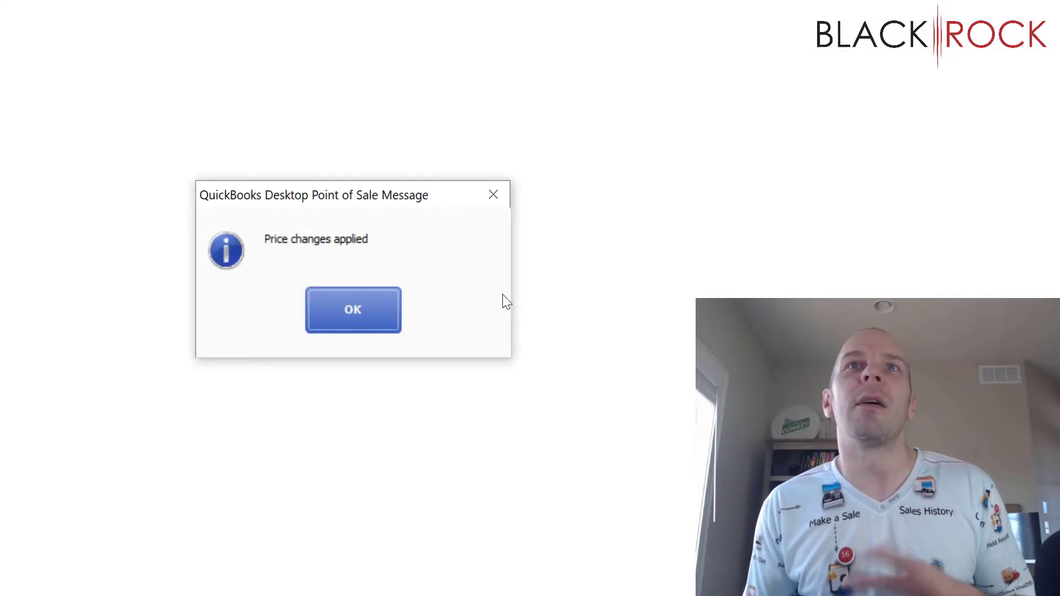
left_click(321, 302)
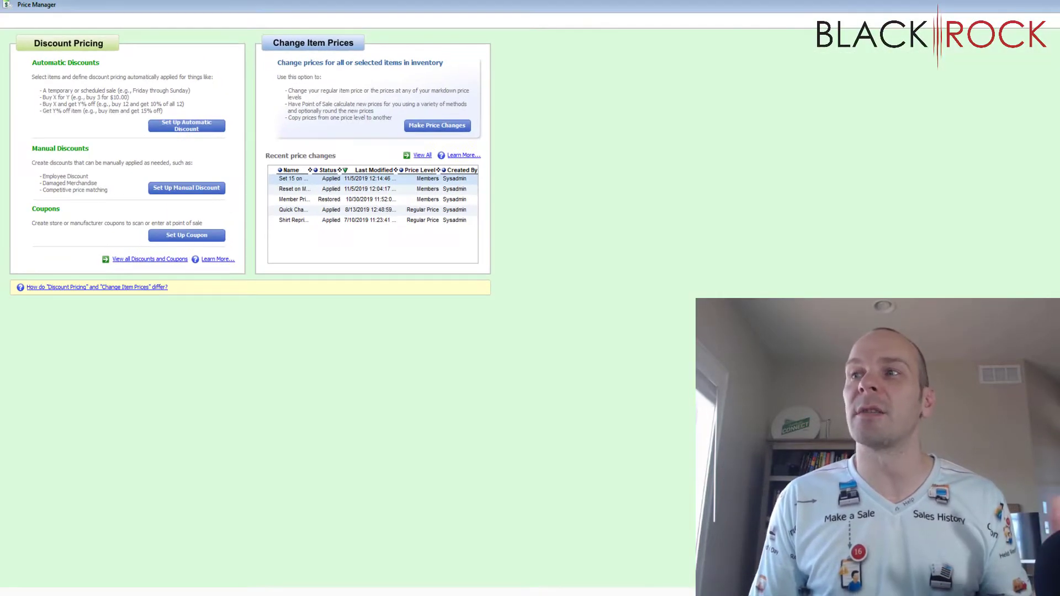
key("Escape")
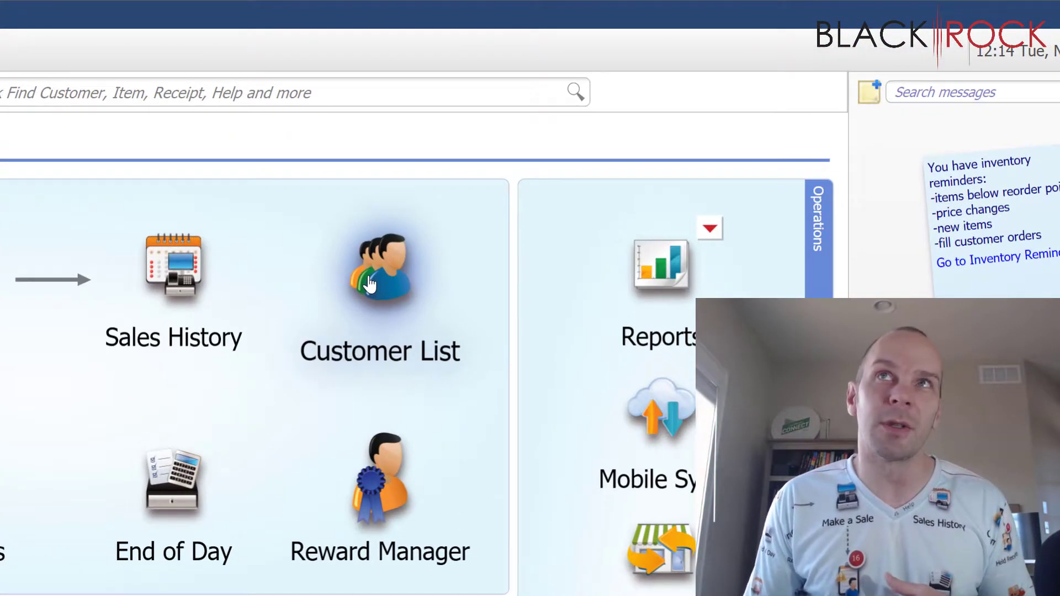
Step: From the Customer List, add a new customer and enter the customer's first and last name
left_click(379, 280)
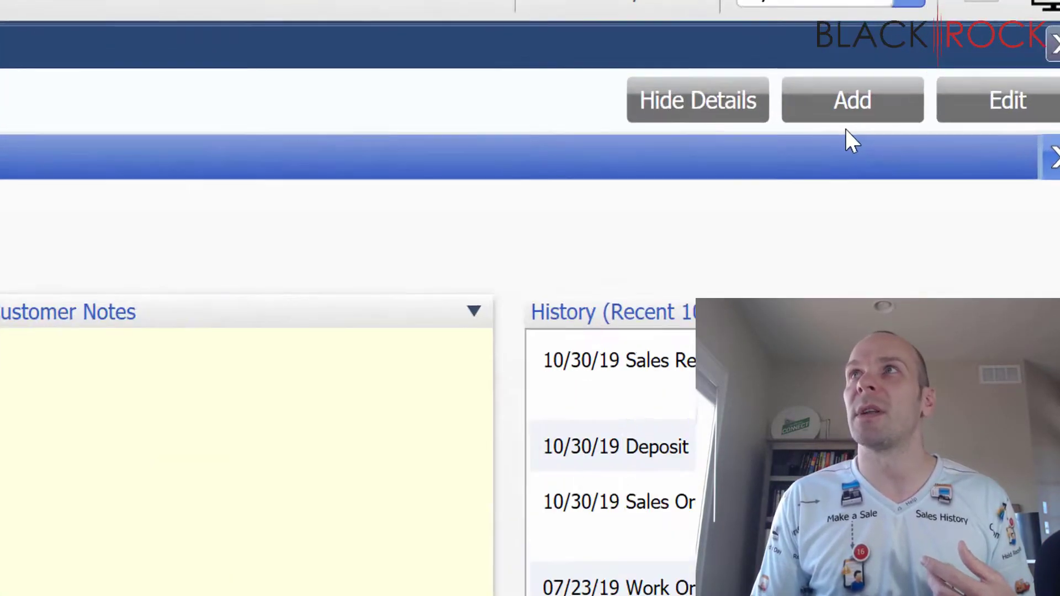
left_click(982, 41)
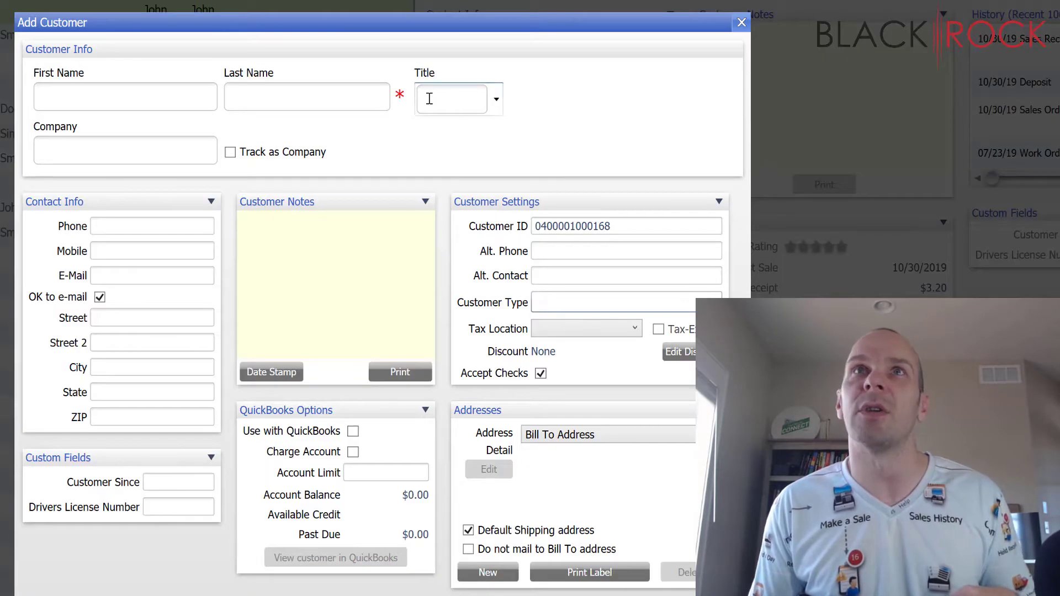
left_click(164, 100)
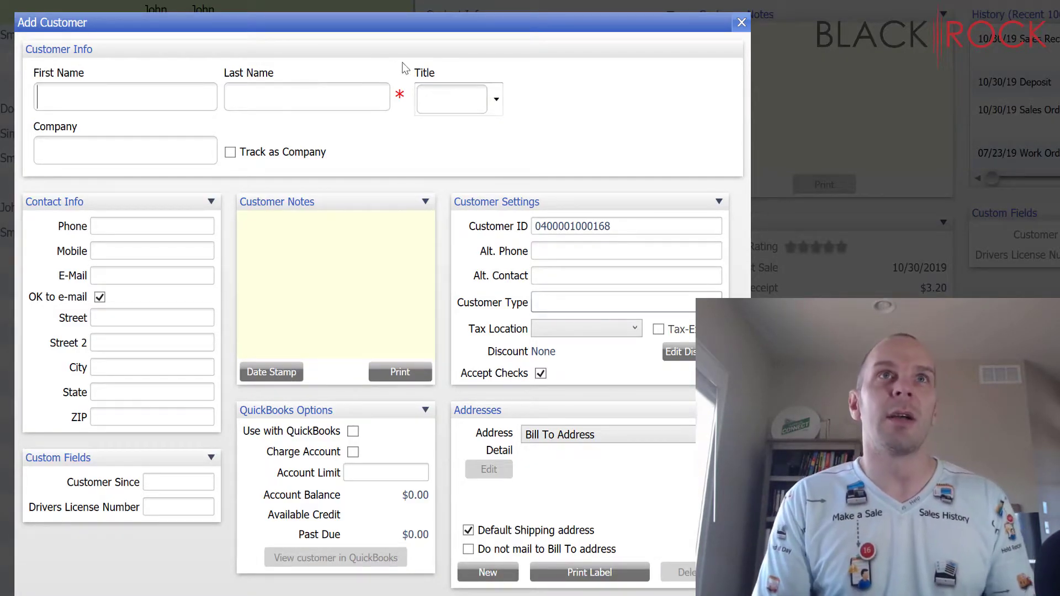
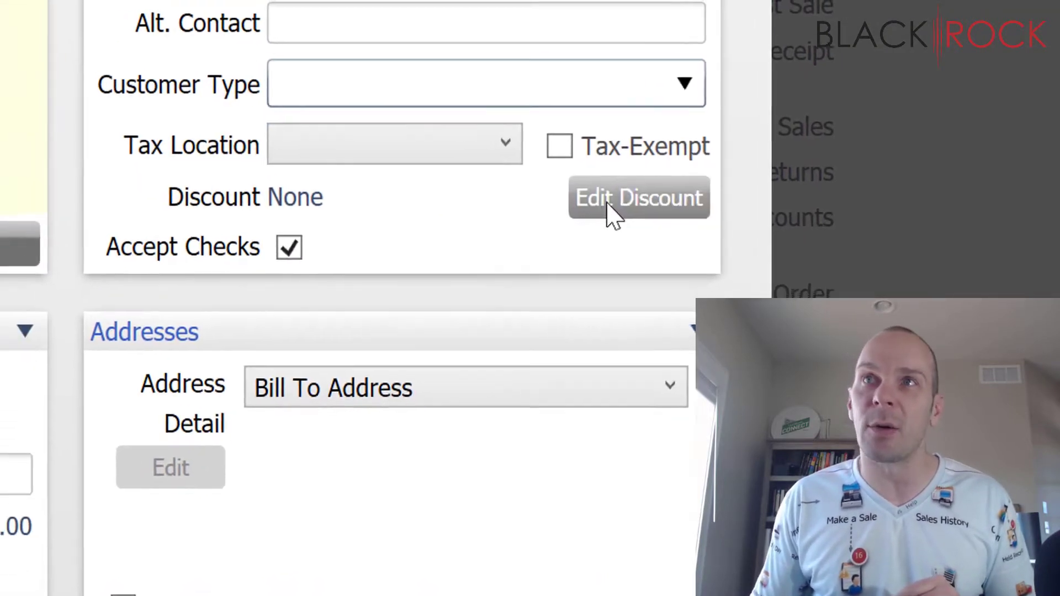
Step: Set the customer's discount to the Members markdown price level and save the customer
left_click(580, 216)
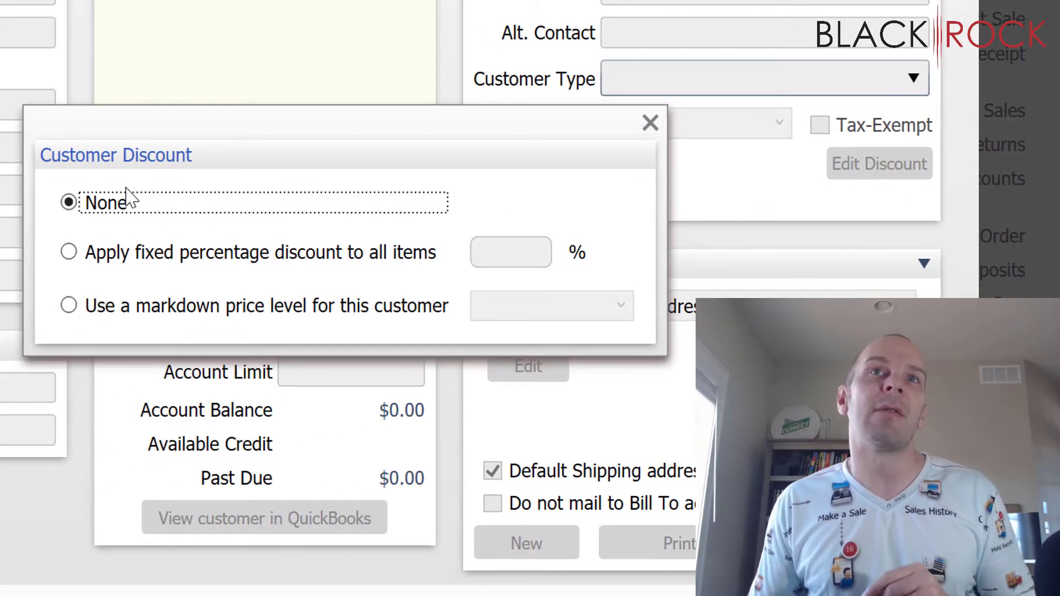
left_click(69, 305)
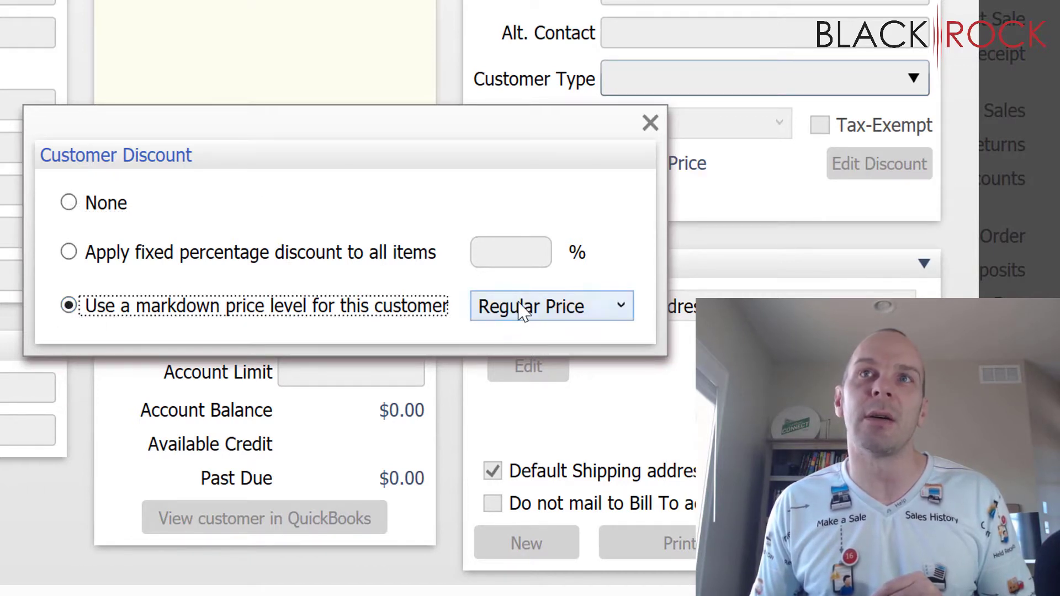
left_click(550, 308)
left_click(527, 369)
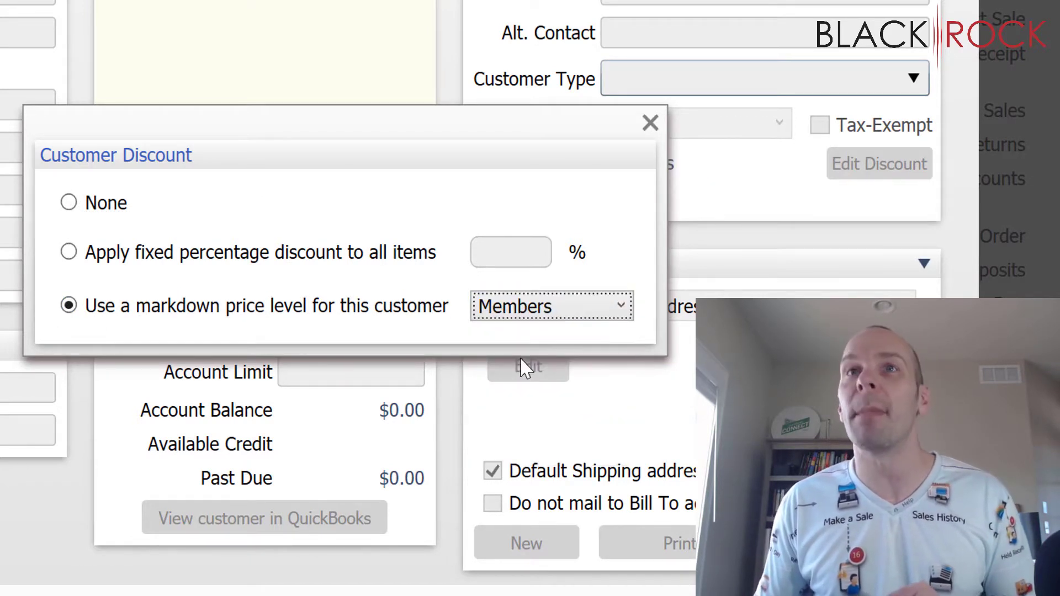
left_click(650, 123)
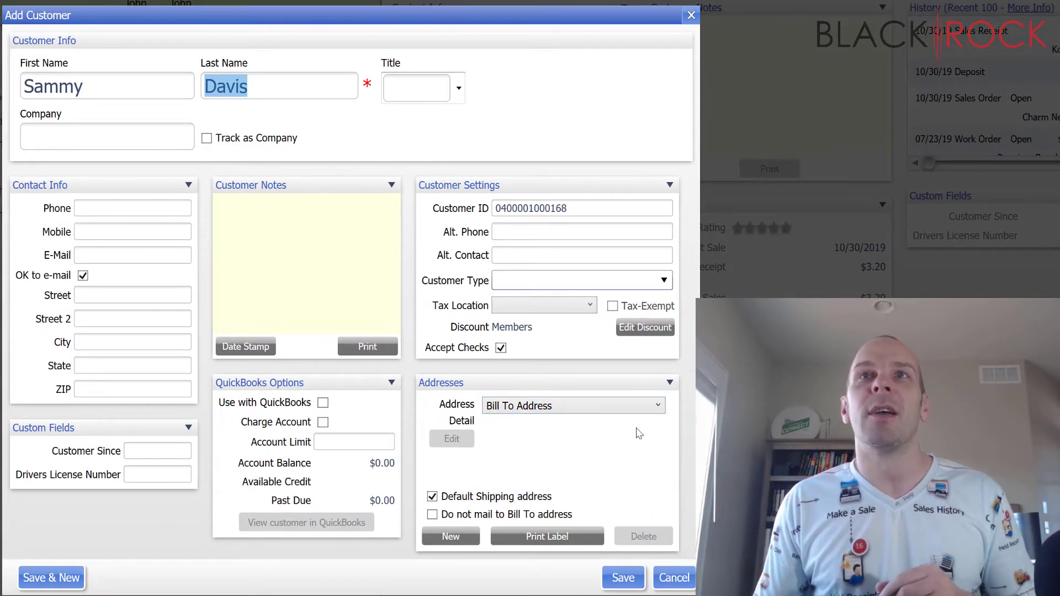
left_click(620, 577)
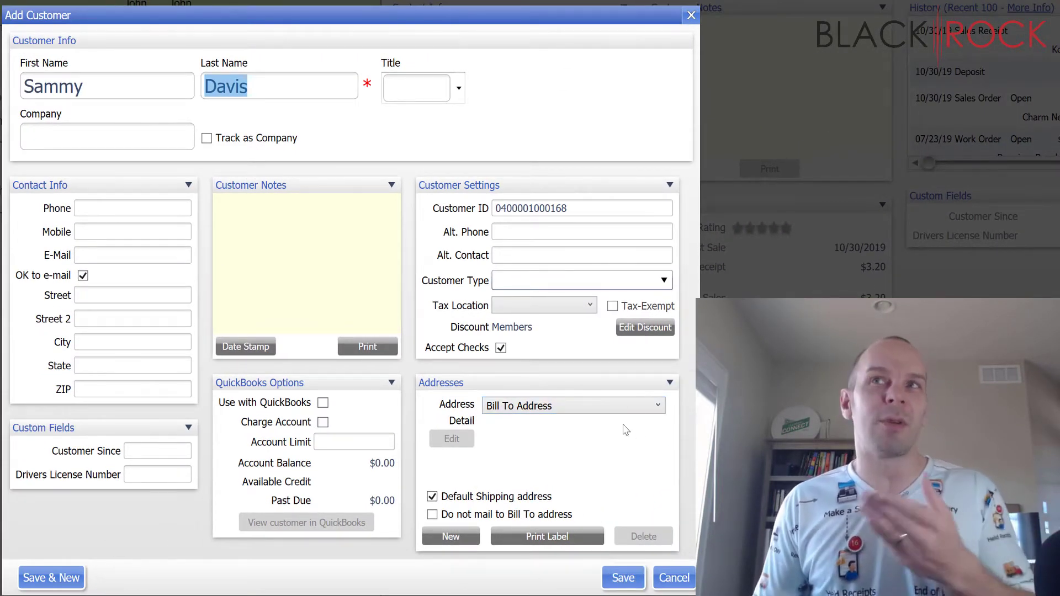
left_click(623, 583)
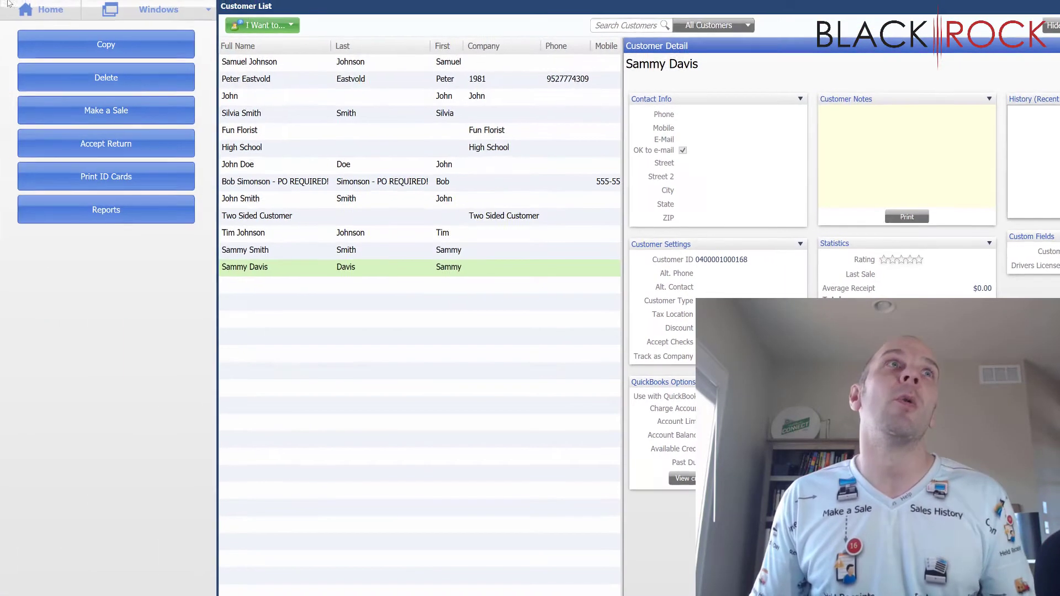
Step: Start a new sales receipt and add Dozen Roses at the regular 60.00 price
left_click(44, 13)
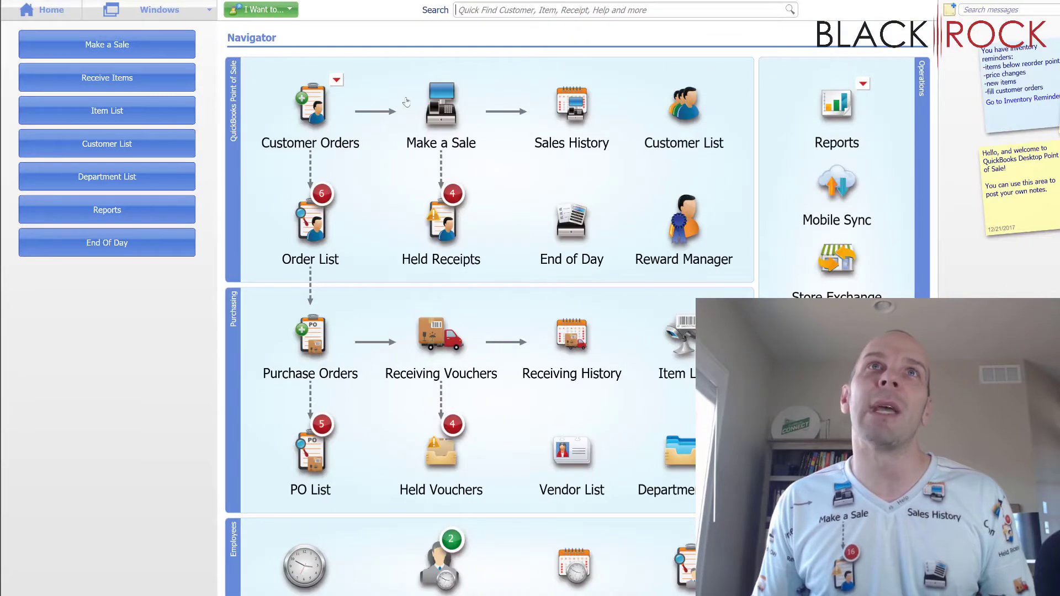
left_click(422, 112)
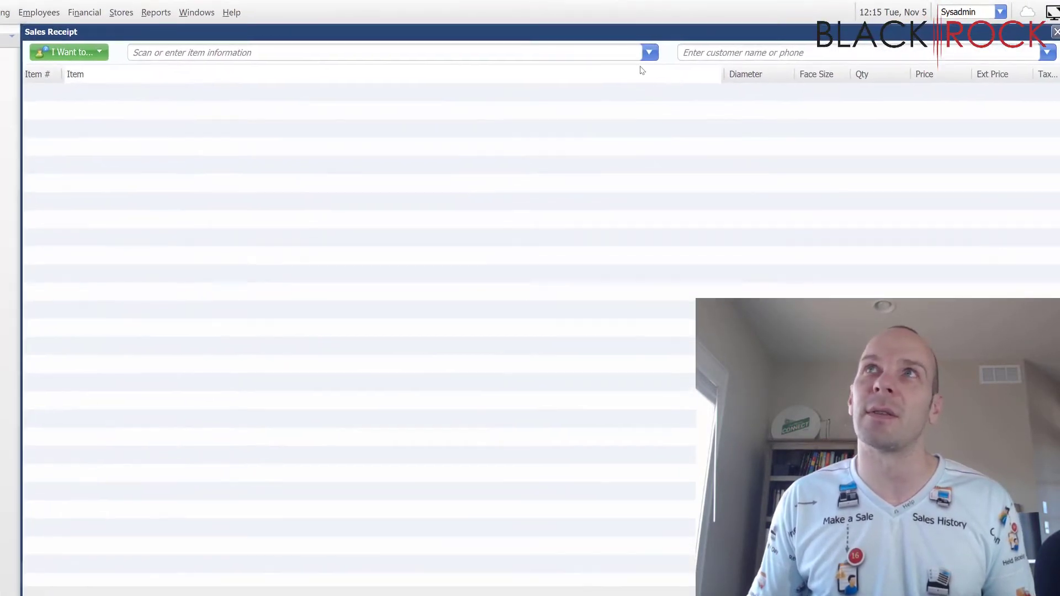
left_click(650, 53)
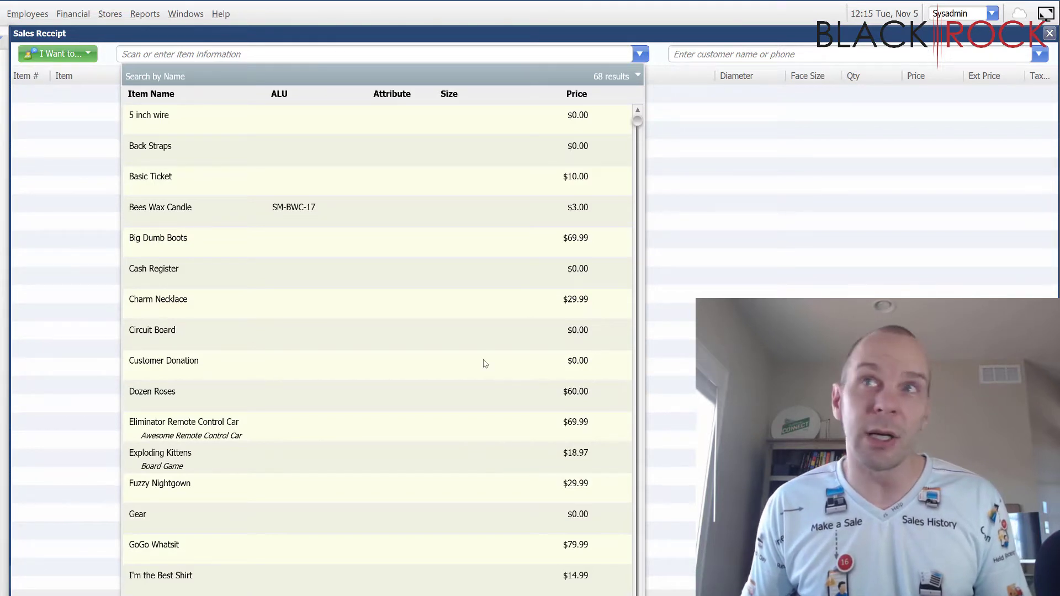
left_click(397, 398)
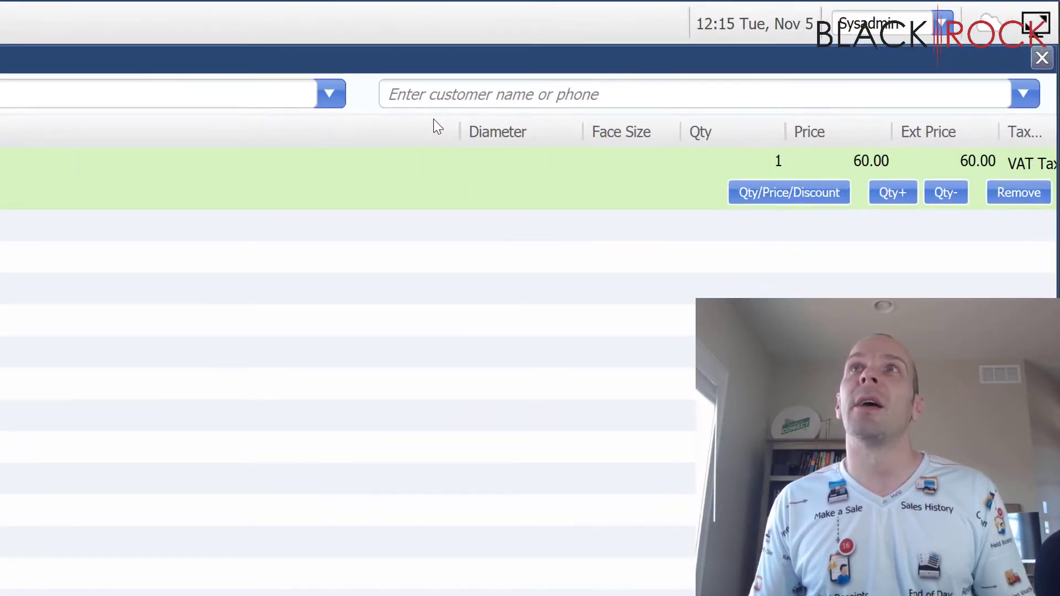
Step: Attach the new Members customer and accept their price level, repricing the roses to 51.00
left_click(710, 58)
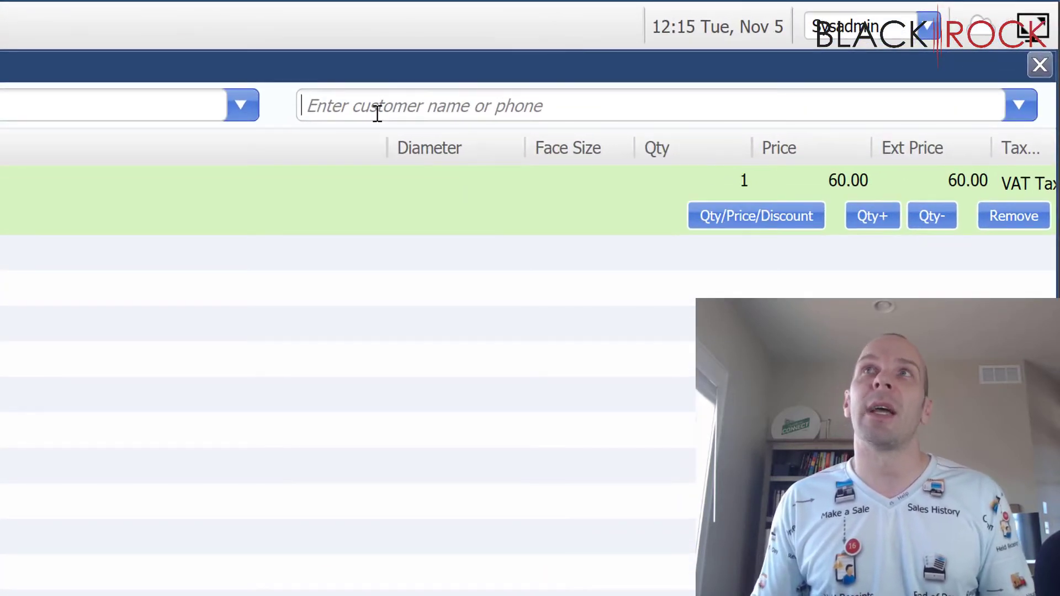
type("samm")
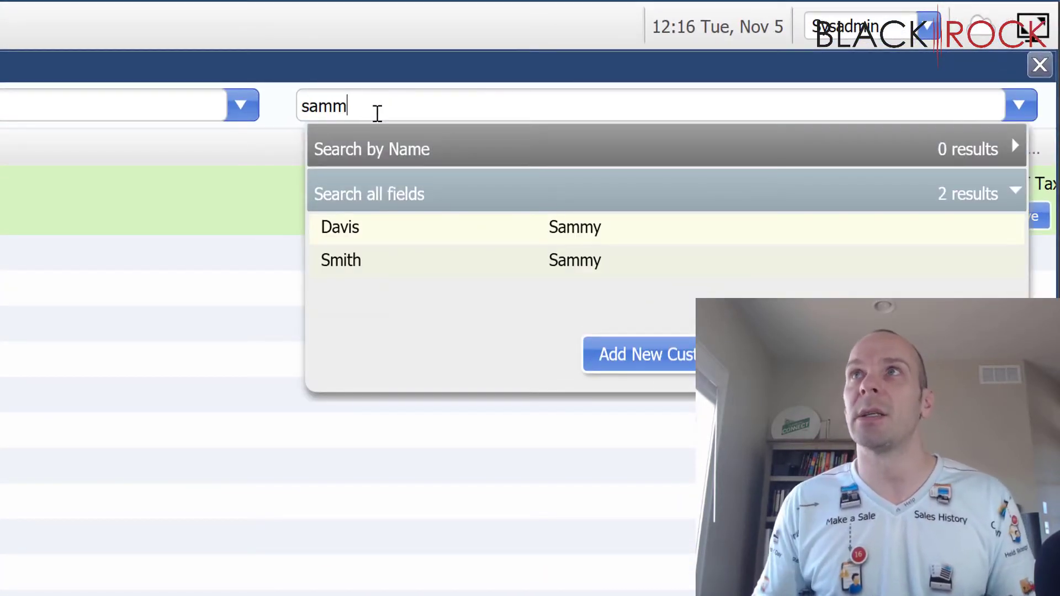
left_click(384, 240)
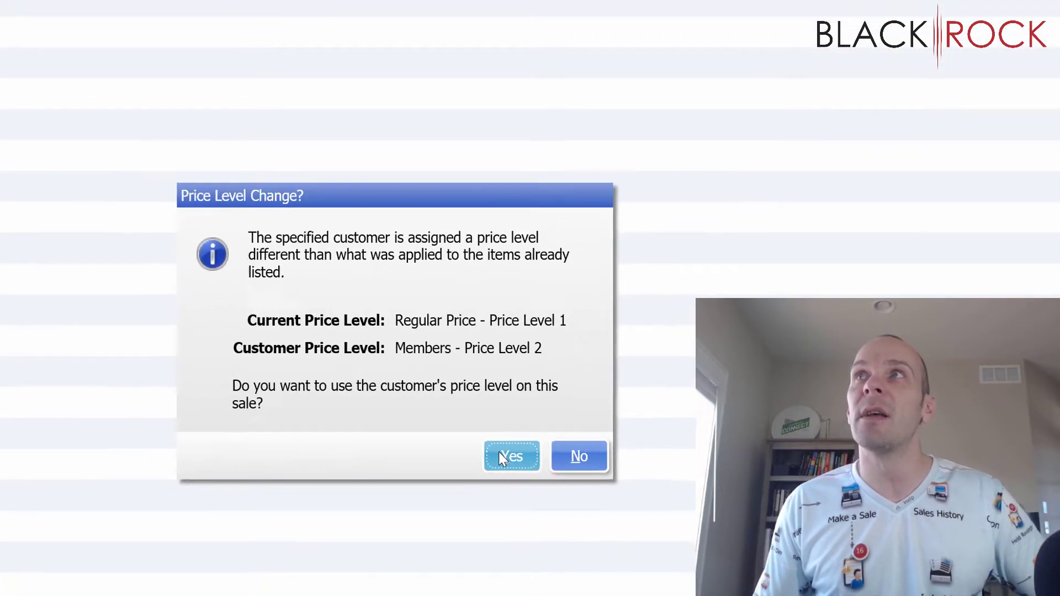
left_click(506, 452)
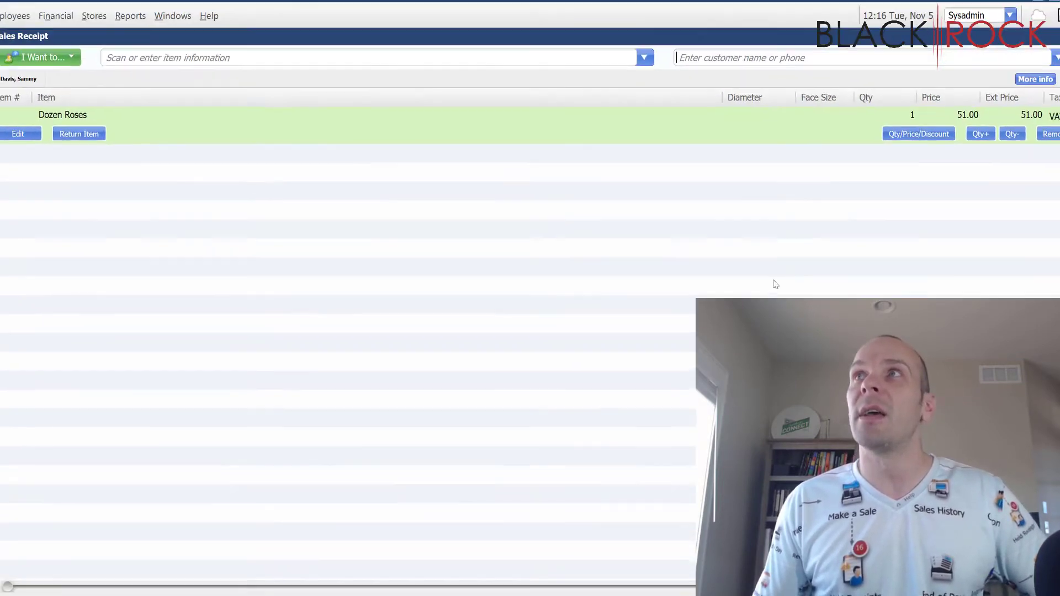